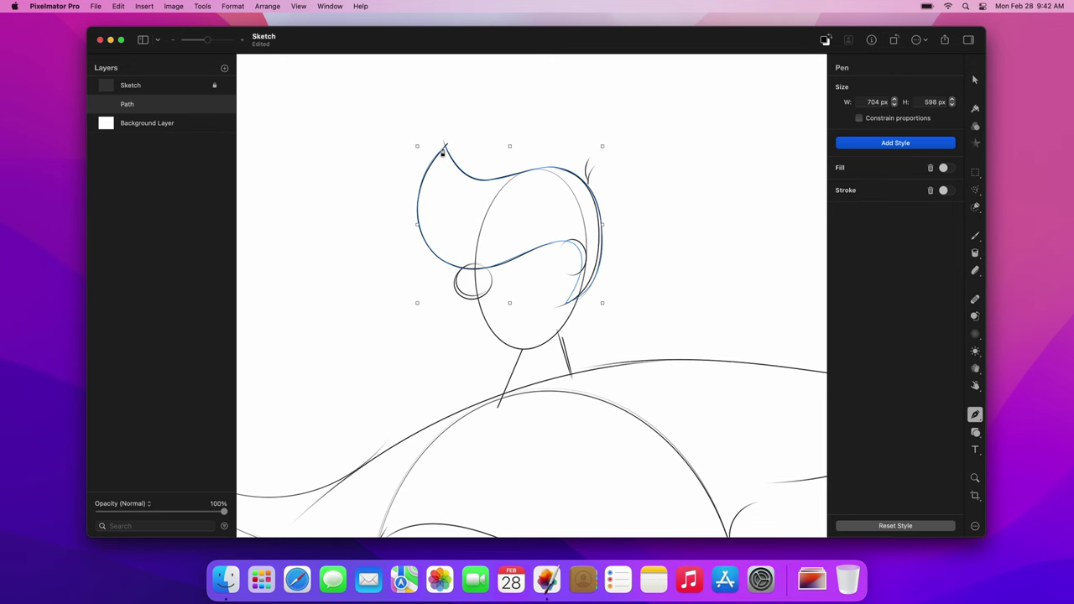
Adjust the hair path's anchor points and curve handles along the fringe and above the ear to match the sketch
{"action": "key", "text": "Return"}
{"action": "left_click", "coordinate": [578, 250]}
{"action": "left_click", "coordinate": [476, 269]}
{"action": "left_click_drag", "start_coordinate": [509, 273], "coordinate": [519, 273]}
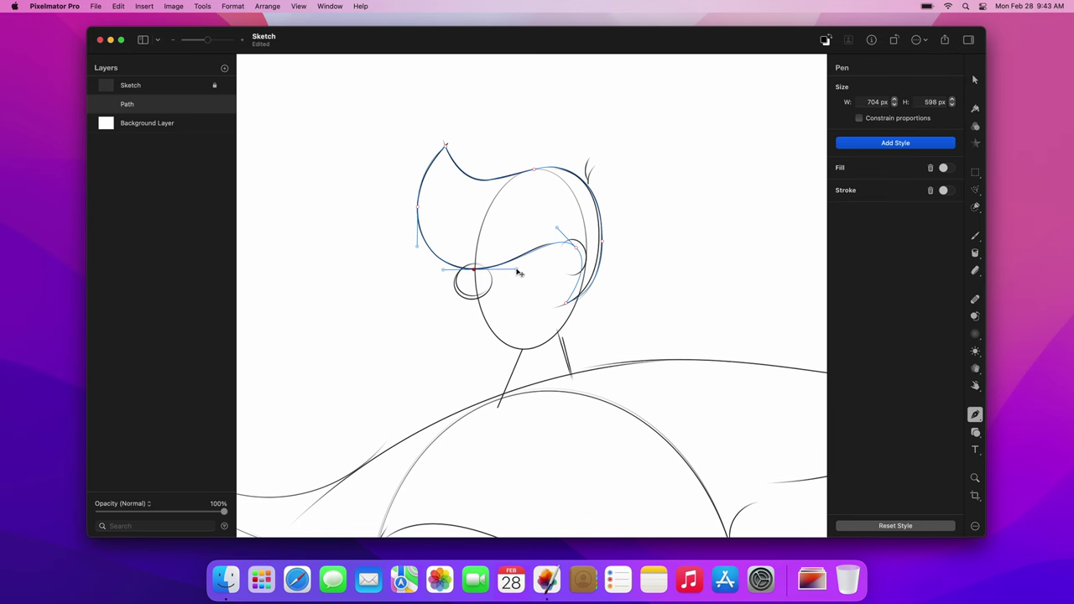
{"action": "left_click", "coordinate": [577, 249]}
{"action": "key", "text": "Return"}
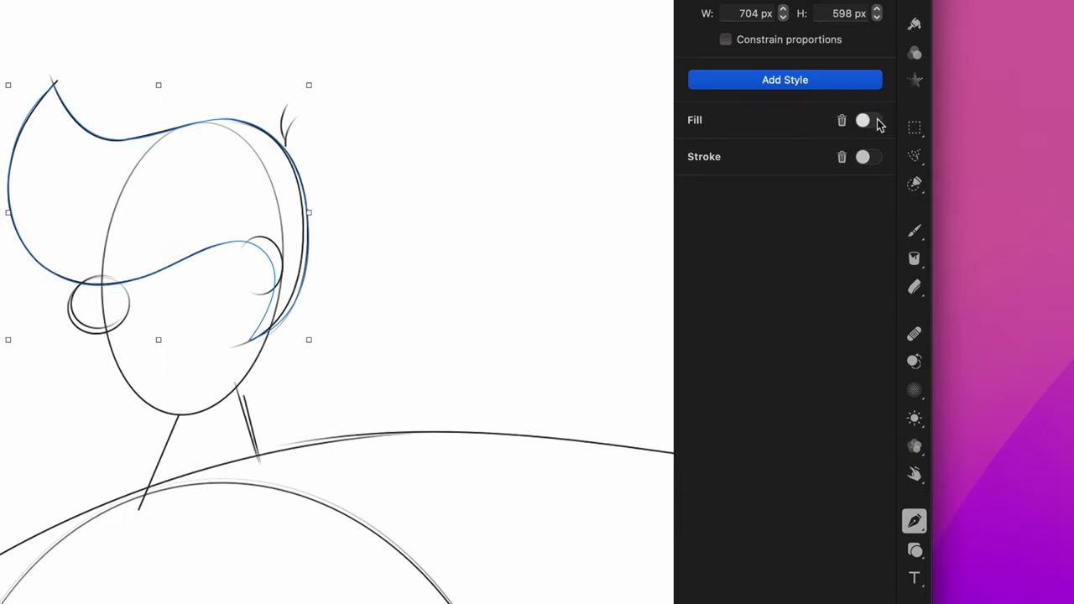
Turn on a solid fill for the hair path and set its color to 67060D
{"action": "left_click", "coordinate": [873, 121]}
{"action": "left_click", "coordinate": [731, 183]}
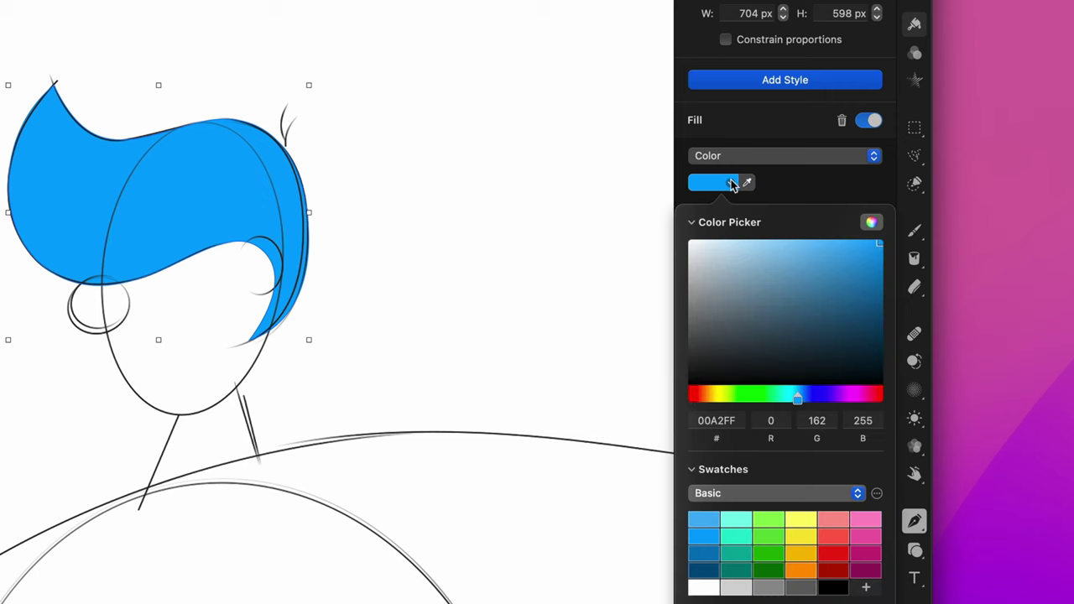
{"action": "left_click", "coordinate": [717, 419]}
{"action": "type", "text": "67060D"}
{"action": "key", "text": "Return"}
{"action": "key", "text": "Escape"}
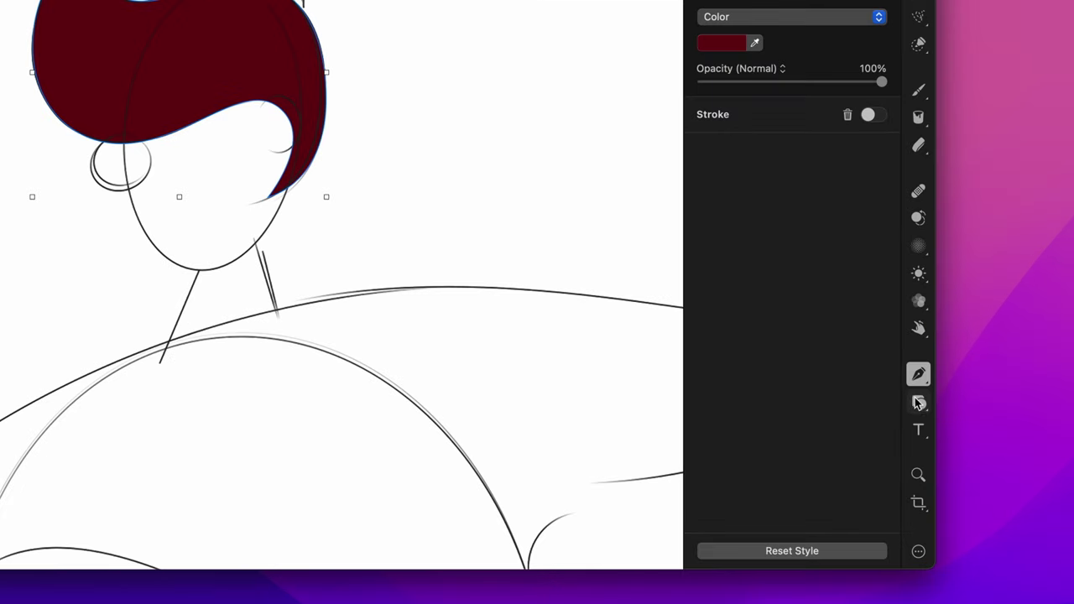
Draw a small ellipse over the sketched ear and subtract it from the hair shape
{"action": "left_click", "coordinate": [975, 432]}
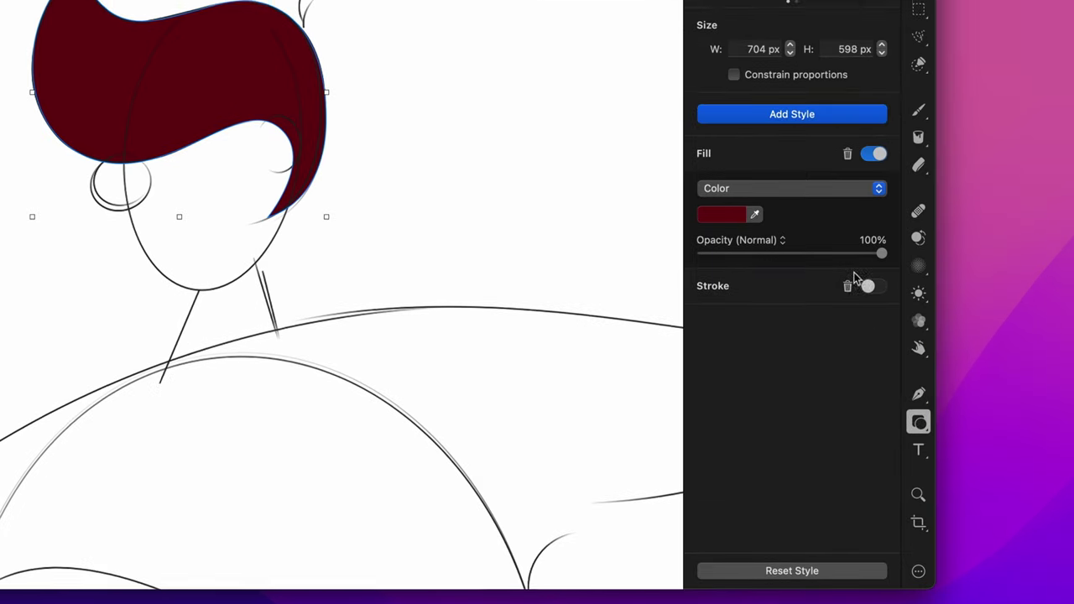
{"action": "left_click", "coordinate": [792, 72]}
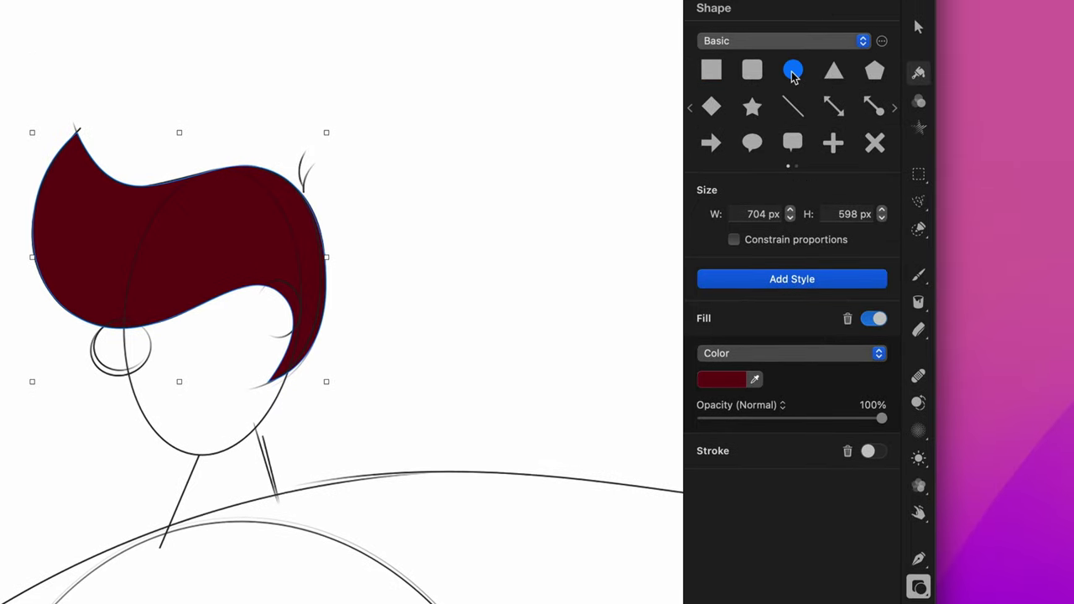
{"action": "mouse_move", "coordinate": [568, 241]}
{"action": "left_mouse_down"}
{"action": "mouse_move", "coordinate": [587, 275]}
{"action": "mouse_move", "coordinate": [559, 258]}
{"action": "mouse_move", "coordinate": [588, 258]}
{"action": "mouse_move", "coordinate": [556, 238]}
{"action": "left_mouse_up"}
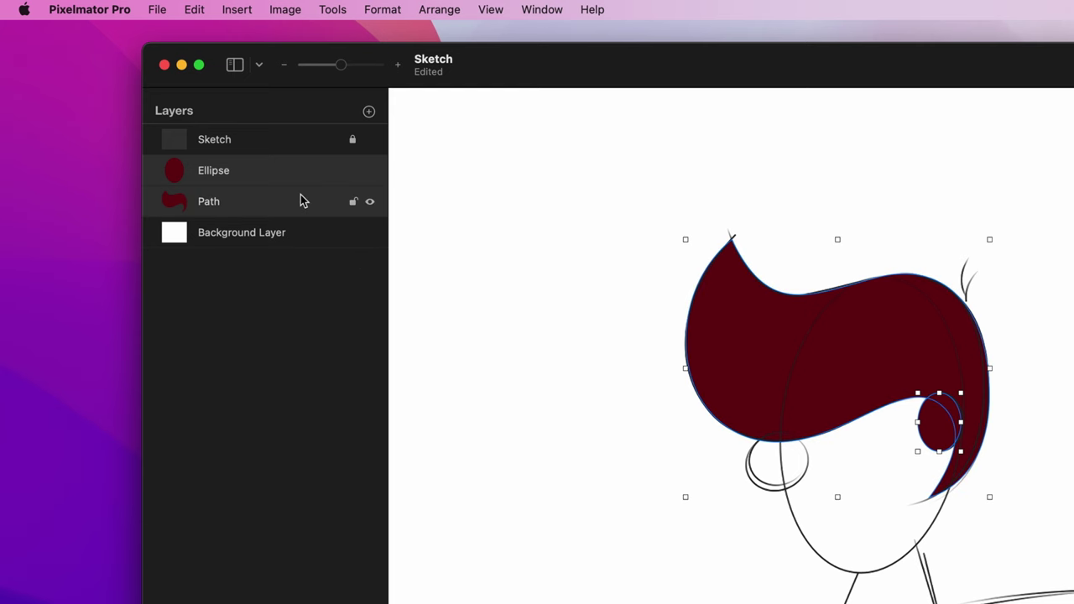
{"action": "right_click", "coordinate": [302, 199]}
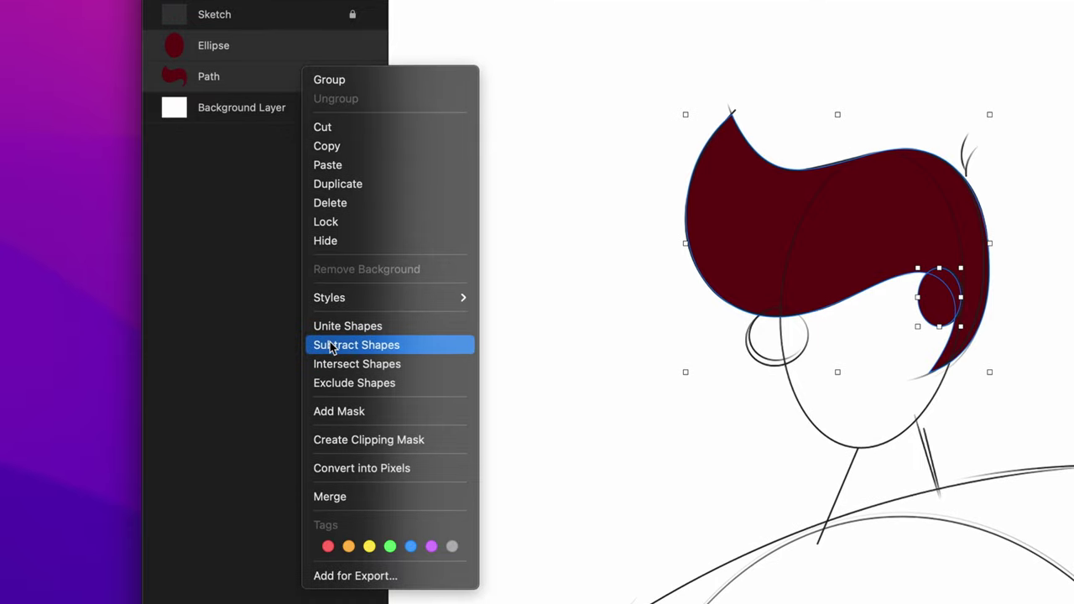
{"action": "left_click", "coordinate": [332, 351]}
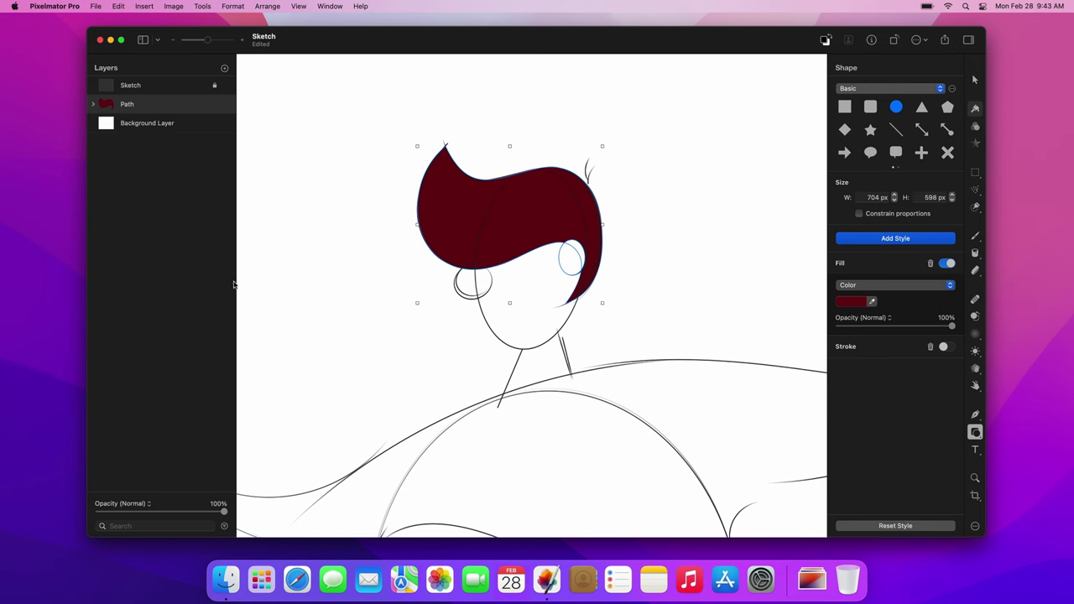
Draw a tall ellipse about 371 × 686 px for the face and set its fill color to FF8860
{"action": "left_click_drag", "start_coordinate": [507, 180], "coordinate": [605, 361]}
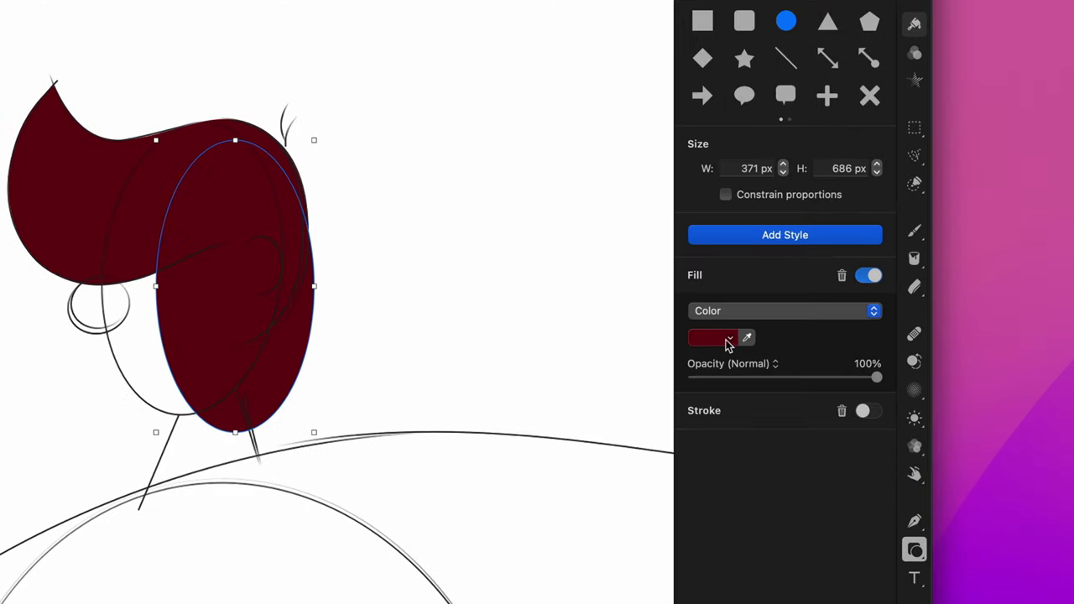
{"action": "left_click", "coordinate": [728, 344]}
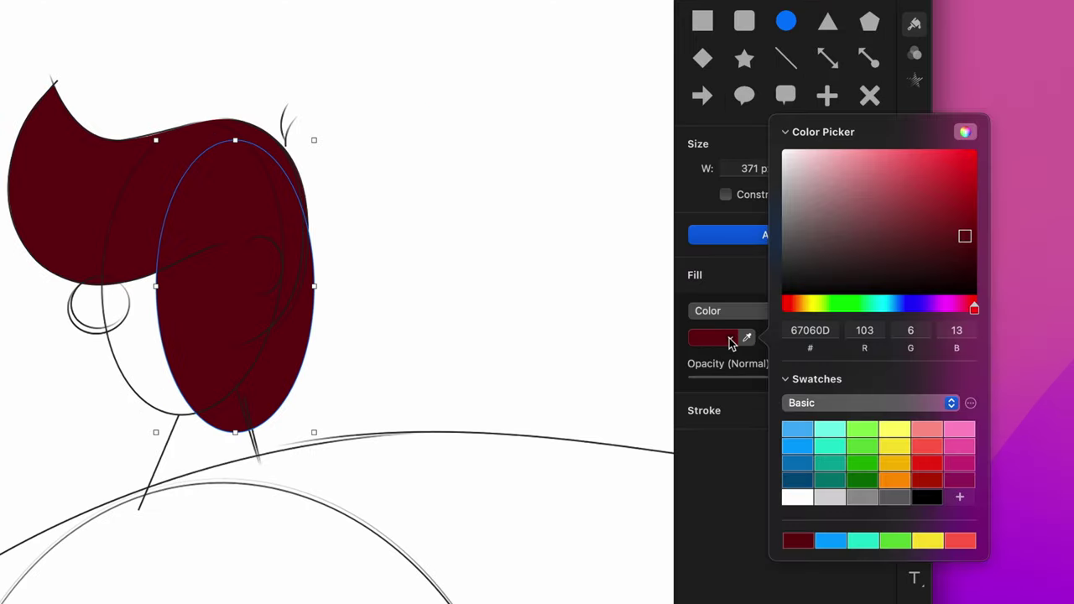
{"action": "left_click", "coordinate": [799, 329]}
{"action": "type", "text": "FF8860"}
{"action": "key", "text": "Return"}
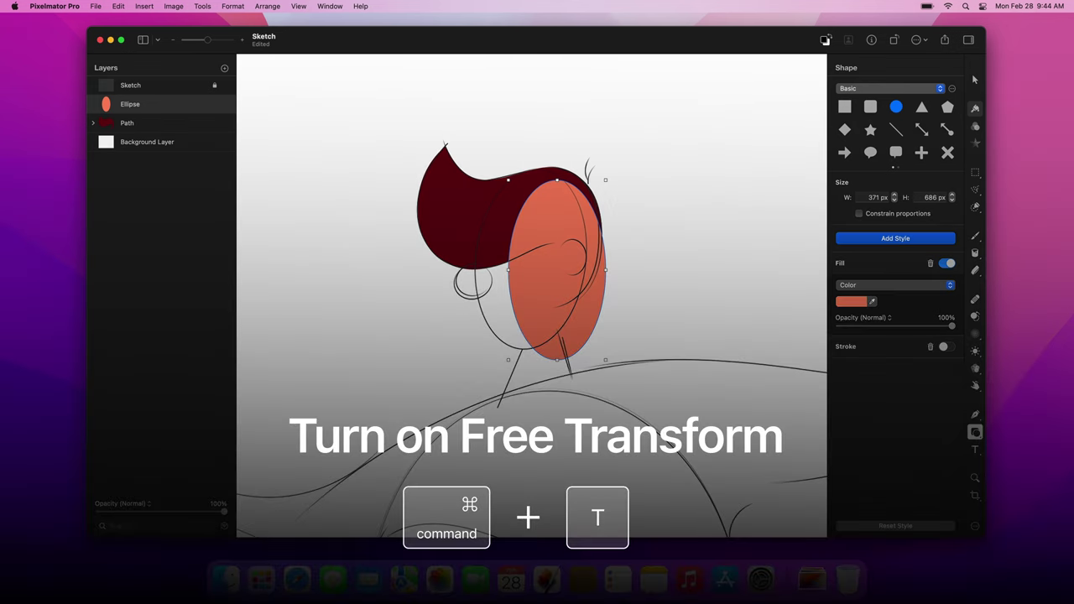
Free-transform the face ellipse to fit the sketched head outline, about 428 × 682 px, and apply it
{"action": "key", "text": "super+t"}
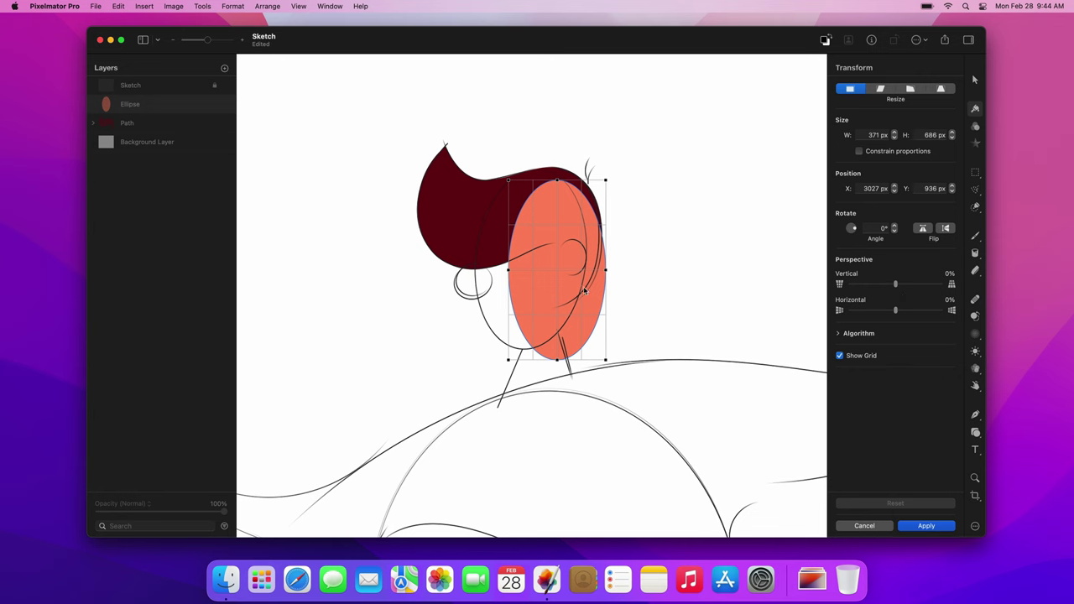
{"action": "left_click_drag", "start_coordinate": [561, 284], "coordinate": [475, 261]}
{"action": "left_click_drag", "start_coordinate": [578, 261], "coordinate": [584, 261]}
{"action": "left_click_drag", "start_coordinate": [584, 165], "coordinate": [593, 181]}
{"action": "left_click_drag", "start_coordinate": [526, 260], "coordinate": [476, 252]}
{"action": "key", "text": "Return"}
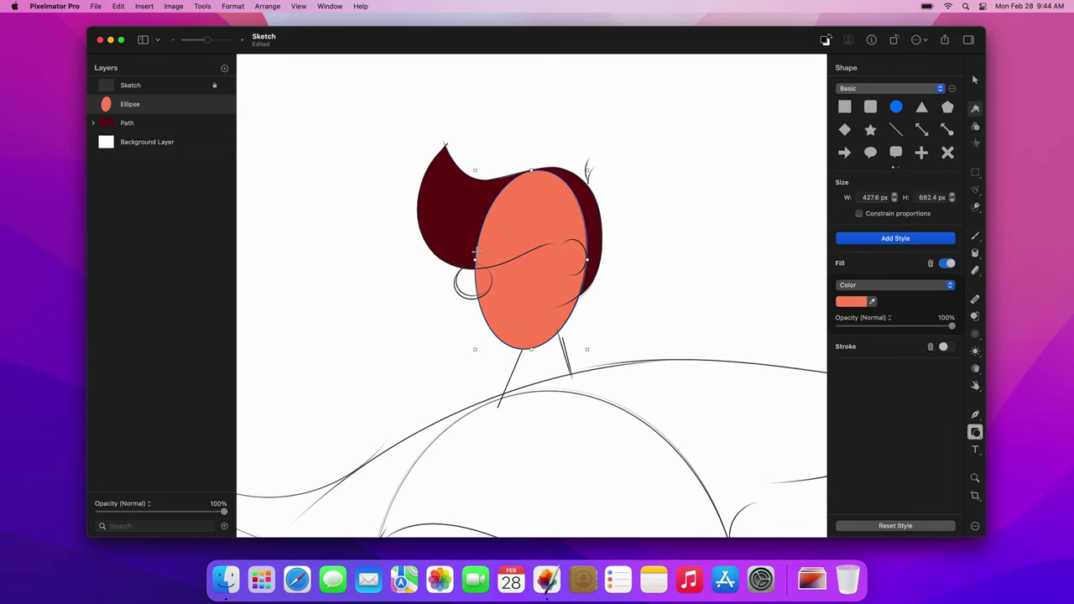
Draw a nose ellipse over the small circle beside the face and transform it to about 144 × 137 px
{"action": "left_click_drag", "start_coordinate": [460, 265], "coordinate": [492, 299]}
{"action": "key", "text": "super+f"}
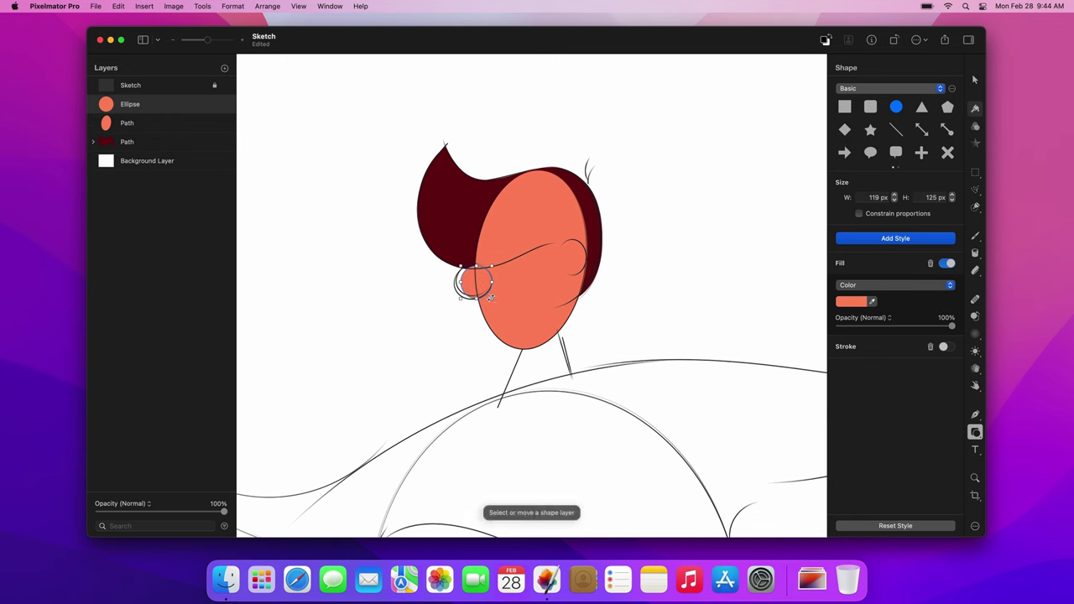
{"action": "left_click_drag", "start_coordinate": [460, 283], "coordinate": [473, 299]}
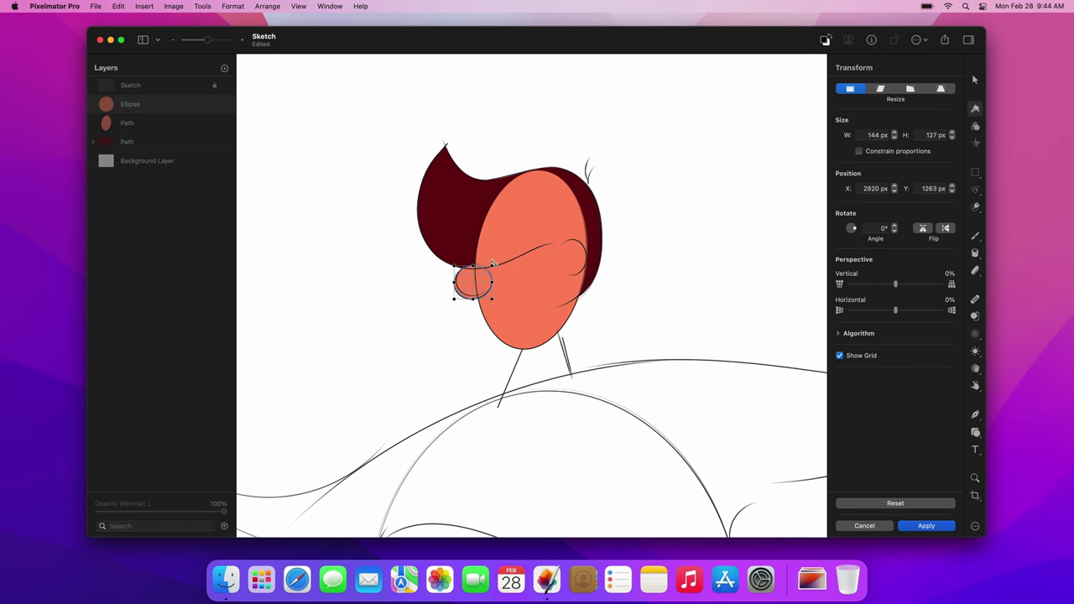
{"action": "left_click_drag", "start_coordinate": [493, 264], "coordinate": [475, 263]}
{"action": "key", "text": "Return"}
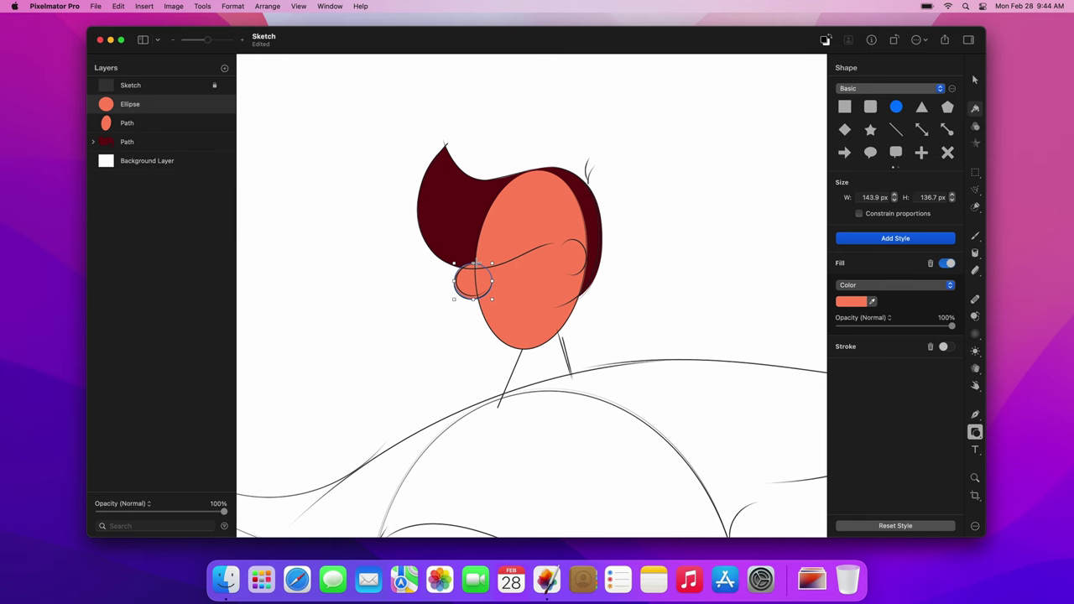
Draw a straight-sided neck shape about 341 × 463 px with the Pen tool, from inside the chin to the shoulders
{"action": "key", "text": "p"}
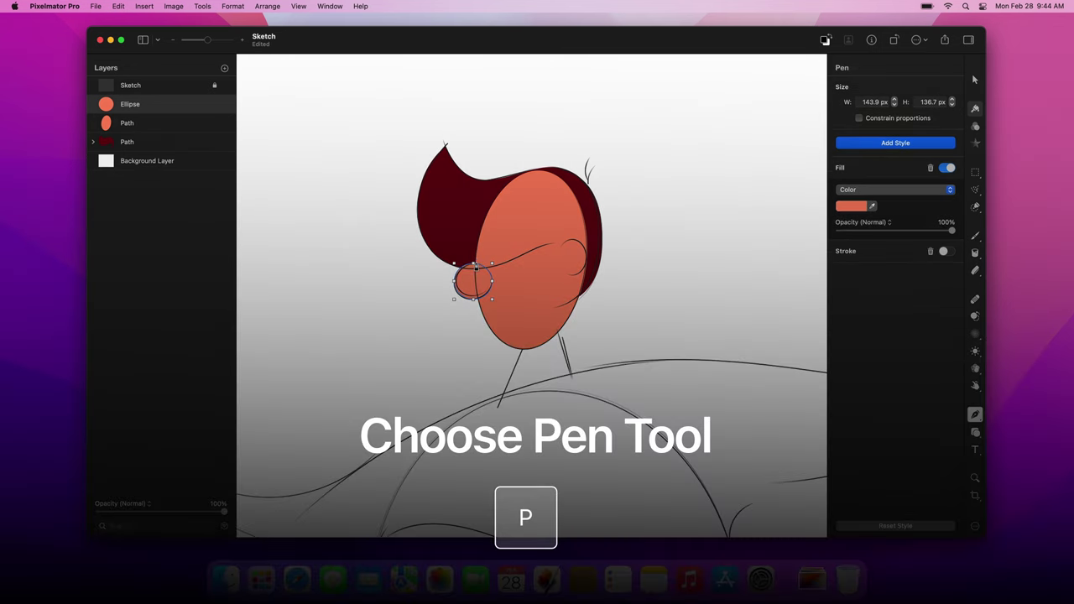
{"action": "left_click", "coordinate": [535, 320]}
{"action": "left_click", "coordinate": [491, 423]}
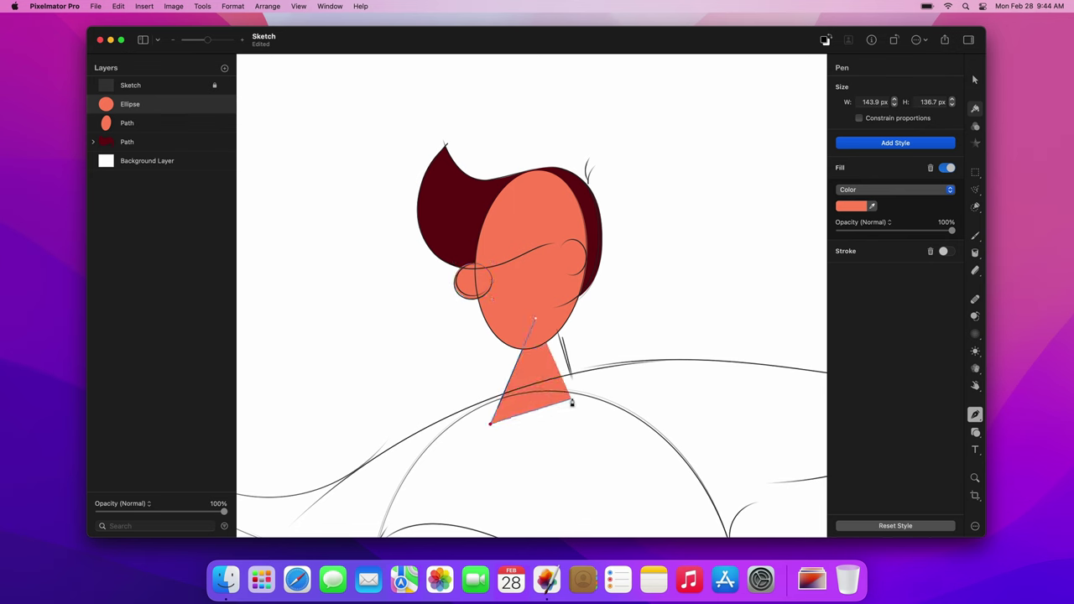
{"action": "left_click", "coordinate": [579, 398]}
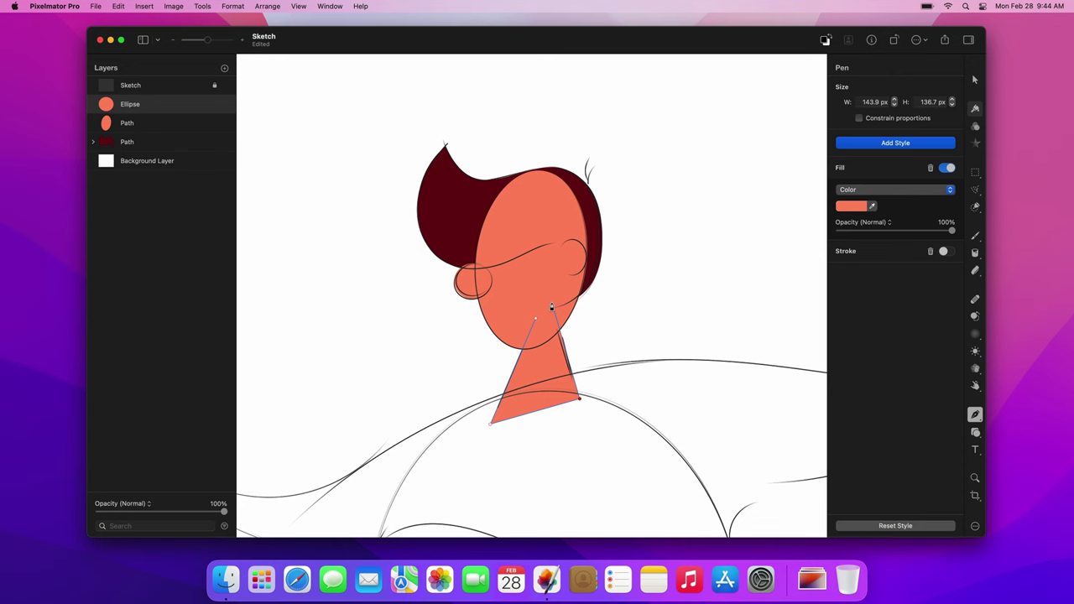
{"action": "left_click", "coordinate": [536, 320]}
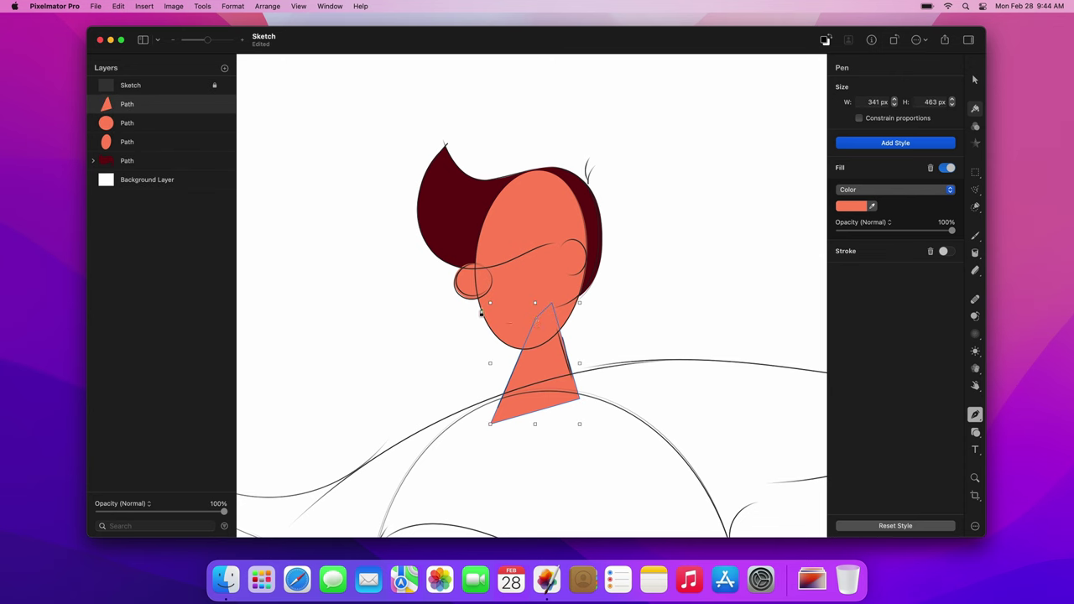
Place the neck, nose and face layers beneath the hair layer, and briefly hide the Sketch layer to check the head
{"action": "left_click", "coordinate": [178, 144], "text": "shift"}
{"action": "left_click_drag", "start_coordinate": [178, 145], "coordinate": [173, 120]}
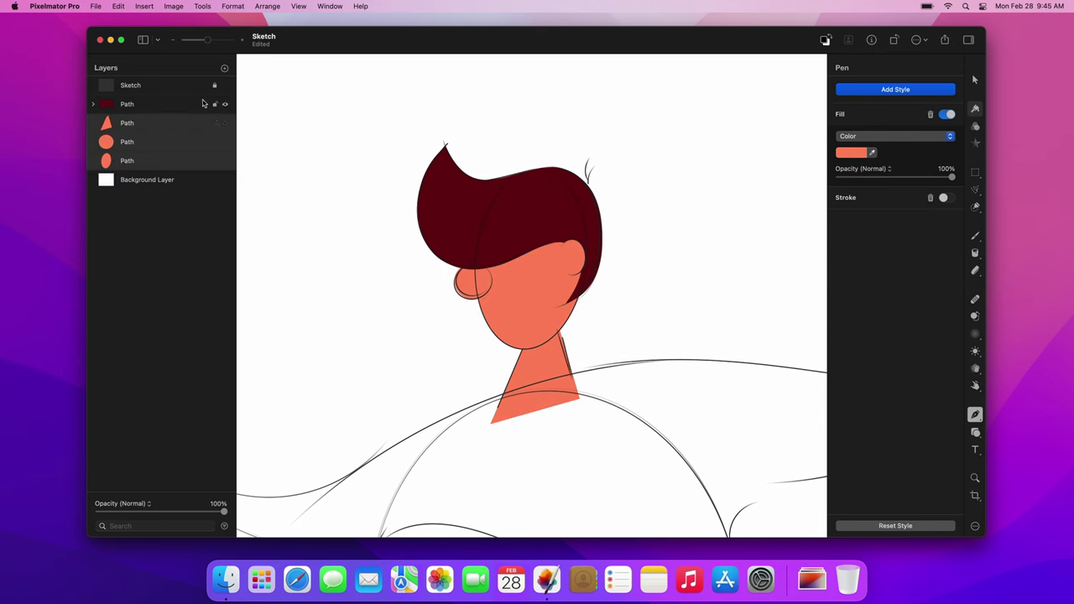
{"action": "left_click", "coordinate": [225, 87]}
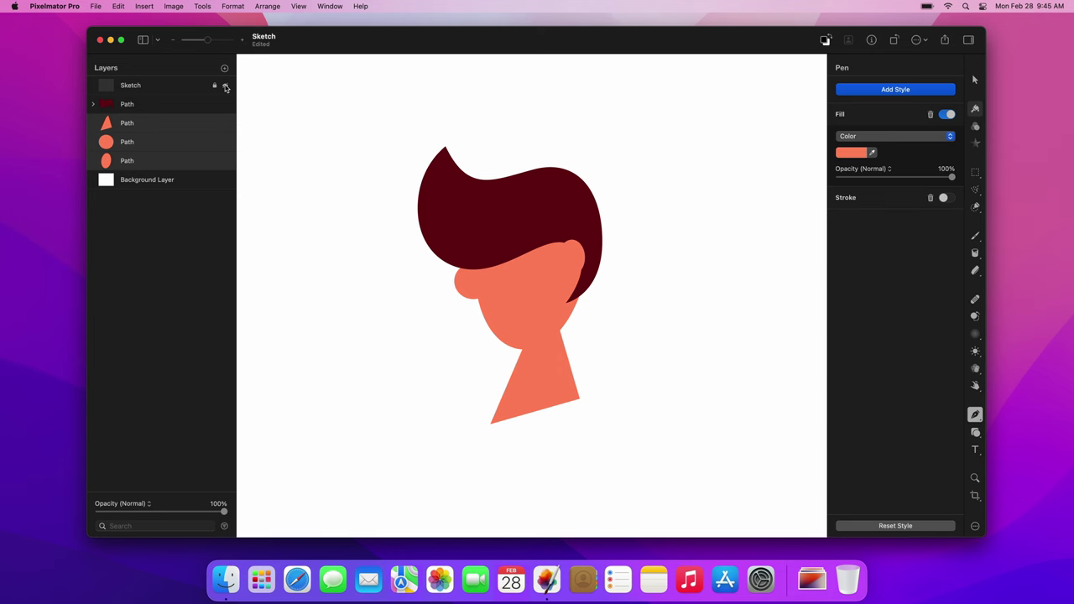
{"action": "left_click", "coordinate": [225, 87]}
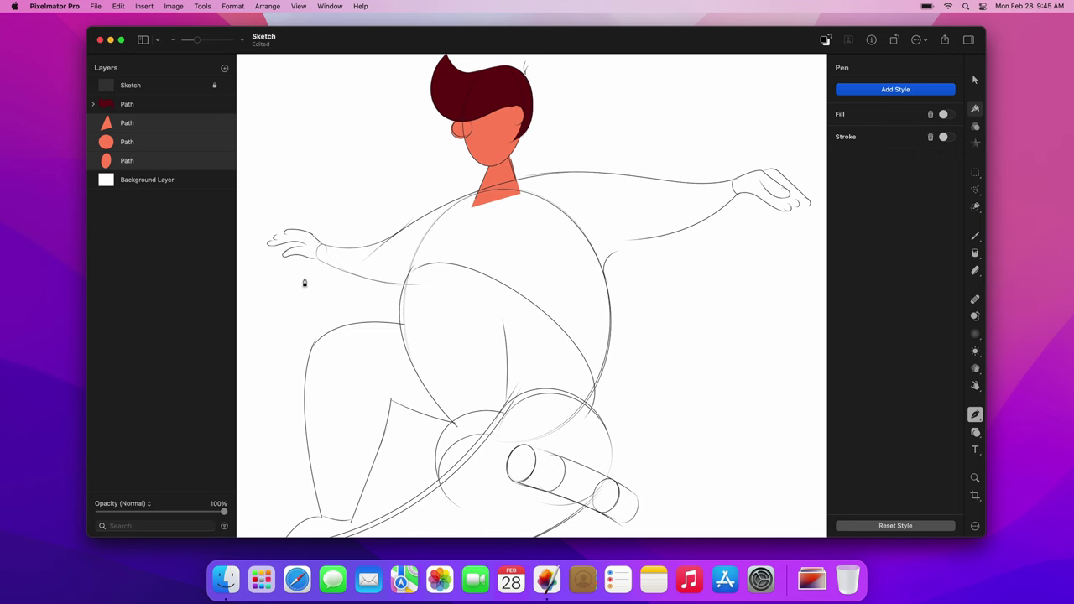
Trace the sweater as one closed path along both arms and the back, about 2901 × 1532 px, with a straight lower edge
{"action": "left_click", "coordinate": [321, 246]}
{"action": "left_click_drag", "start_coordinate": [398, 235], "coordinate": [434, 213]}
{"action": "left_click_drag", "start_coordinate": [496, 186], "coordinate": [533, 179]}
{"action": "left_click_drag", "start_coordinate": [628, 177], "coordinate": [750, 178]}
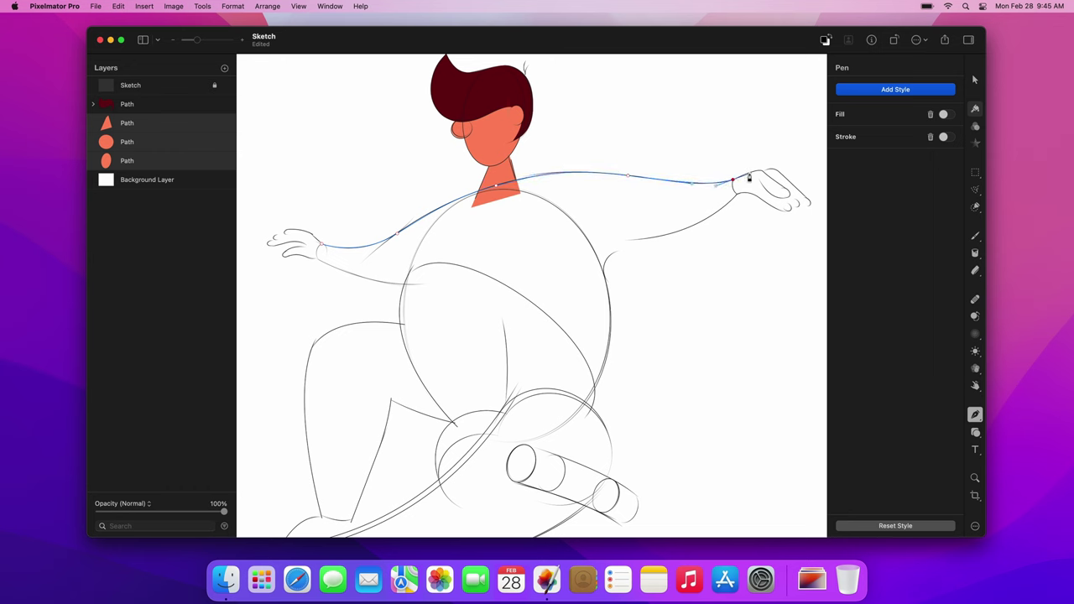
{"action": "left_click", "coordinate": [736, 193]}
{"action": "left_click_drag", "start_coordinate": [685, 230], "coordinate": [653, 239]}
{"action": "left_click_drag", "start_coordinate": [605, 274], "coordinate": [611, 313]}
{"action": "left_click_drag", "start_coordinate": [591, 392], "coordinate": [562, 443]}
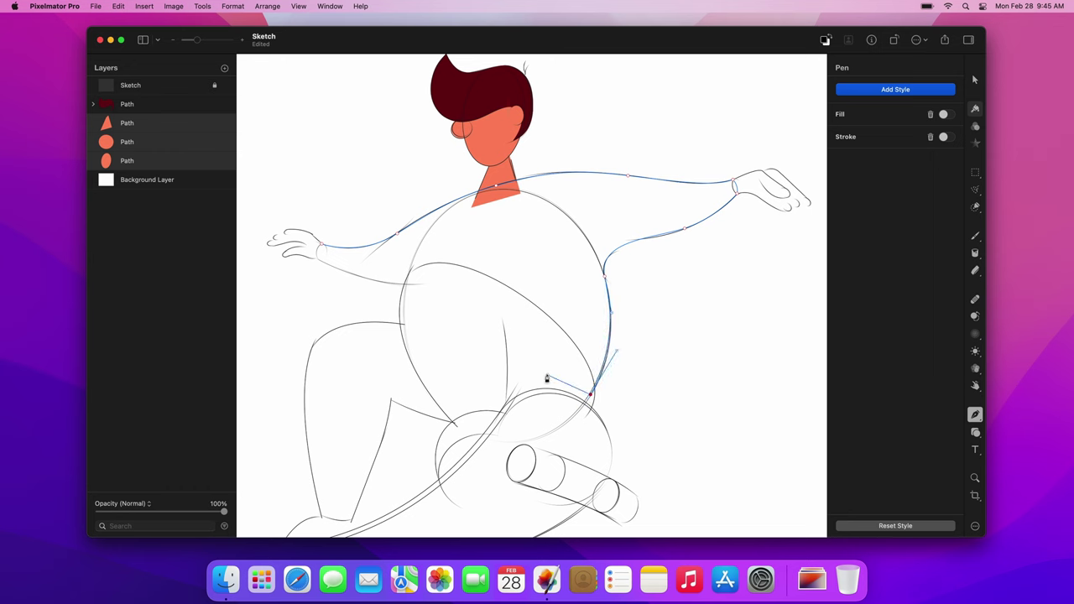
{"action": "left_click", "coordinate": [404, 286]}
{"action": "left_click_drag", "start_coordinate": [317, 259], "coordinate": [291, 244]}
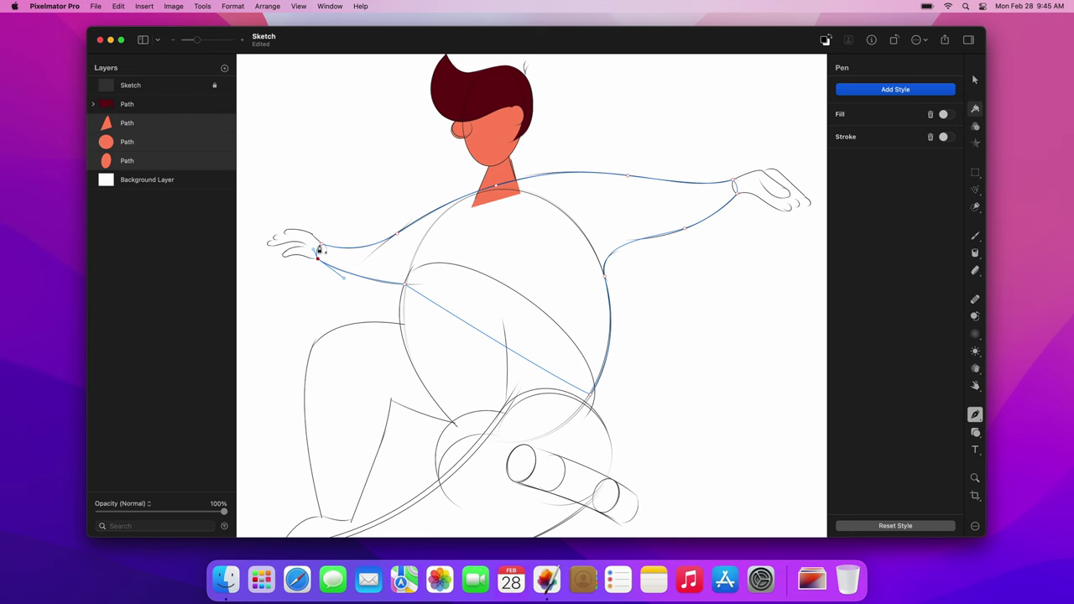
{"action": "left_click", "coordinate": [319, 247]}
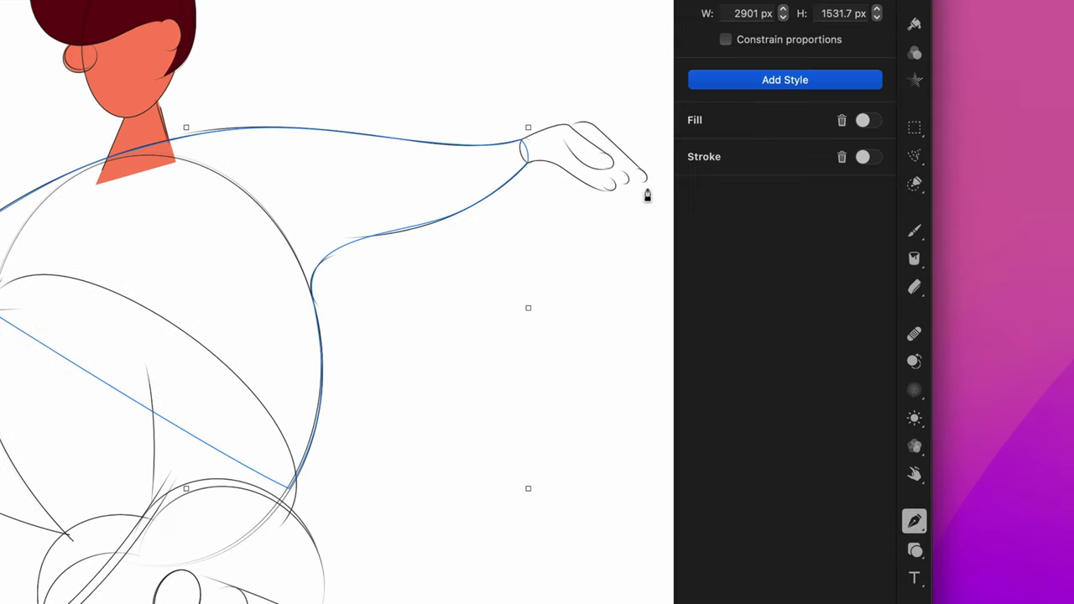
Turn on the sweater path's fill, set its color to FFB835, and deselect the shape
{"action": "left_click", "coordinate": [944, 168]}
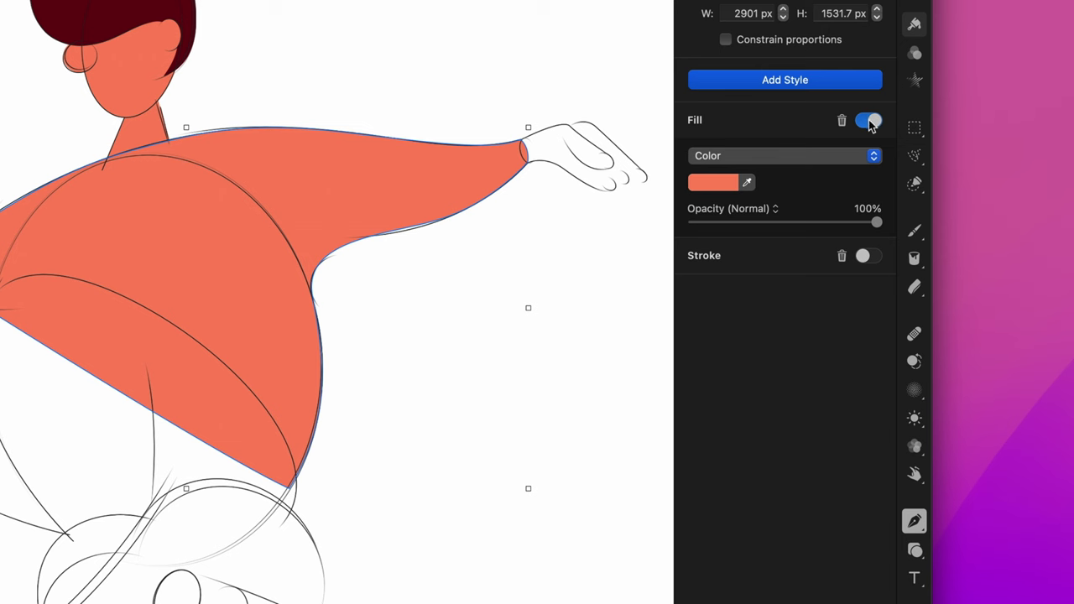
{"action": "left_click", "coordinate": [733, 182]}
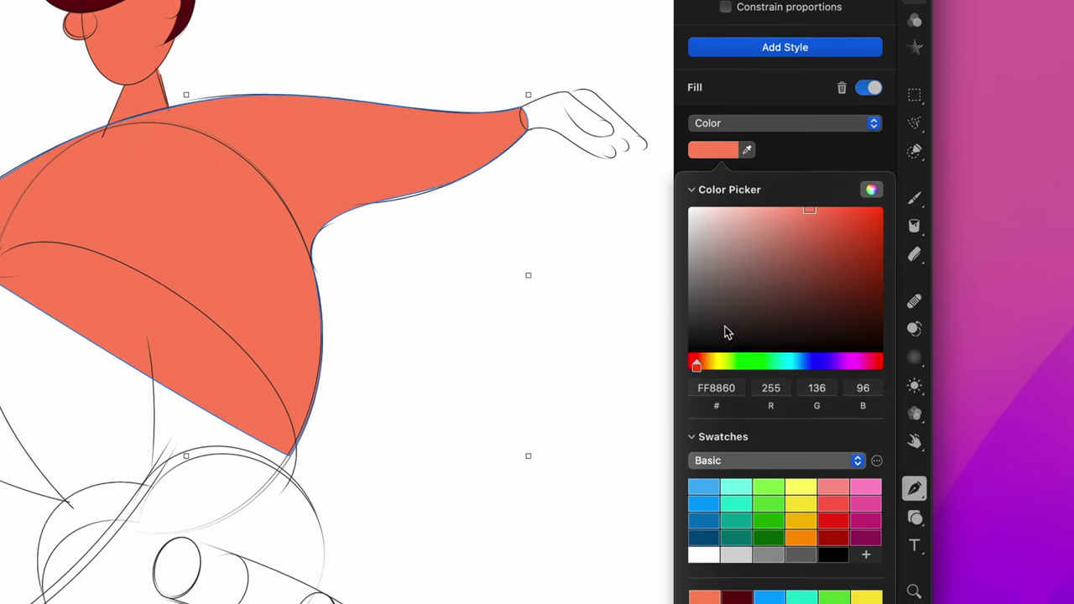
{"action": "left_click", "coordinate": [717, 421]}
{"action": "type", "text": "FFB"}
{"action": "type", "text": "8"}
{"action": "type", "text": "35"}
{"action": "key", "text": "Return"}
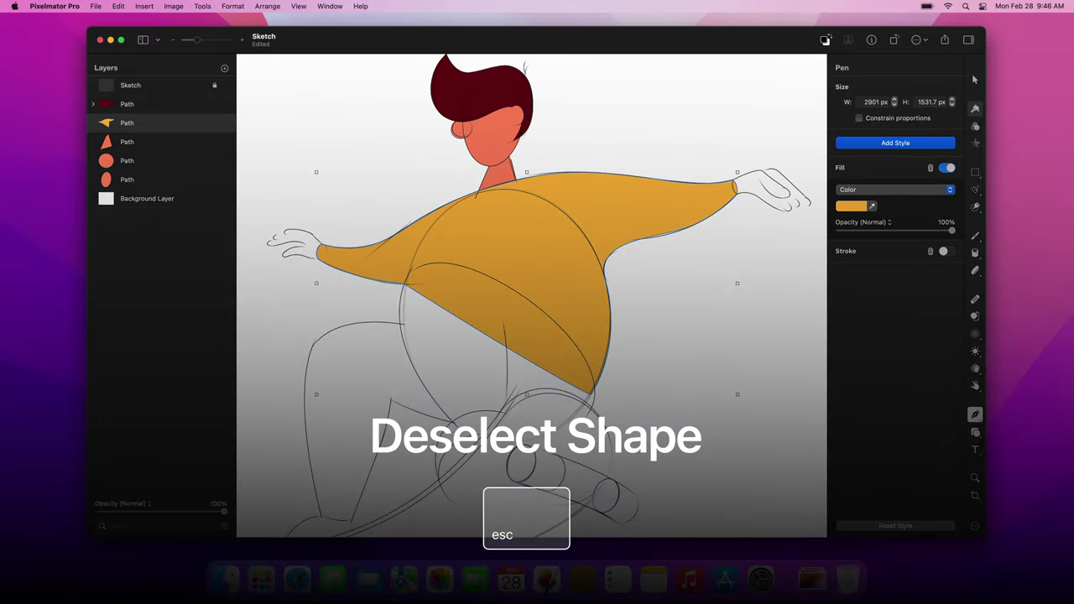
{"action": "key", "text": "Escape"}
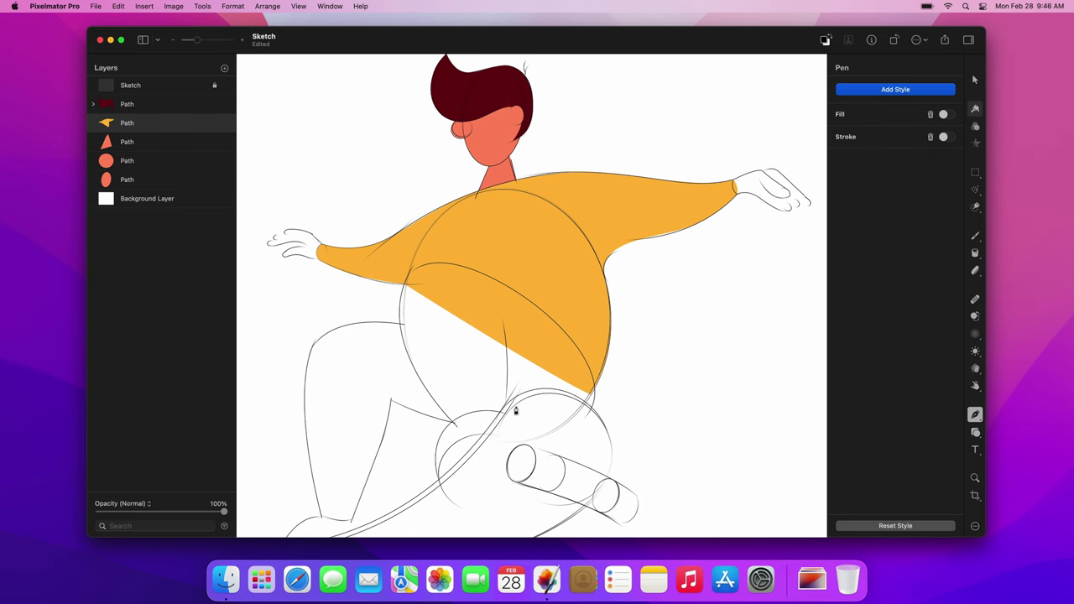
Trace the large rounded shape overlapping the sweater's lower edge as a closed path about 1340 × 1299 px
{"action": "left_click", "coordinate": [460, 432]}
{"action": "left_click_drag", "start_coordinate": [401, 324], "coordinate": [397, 282]}
{"action": "left_click_drag", "start_coordinate": [458, 266], "coordinate": [507, 283]}
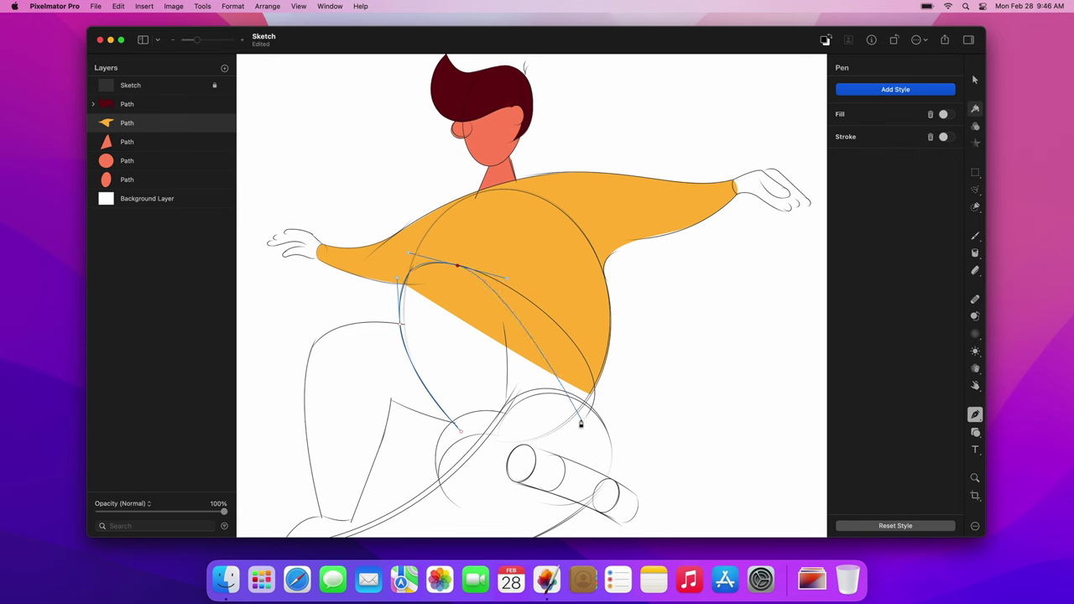
{"action": "left_click_drag", "start_coordinate": [580, 422], "coordinate": [531, 485]}
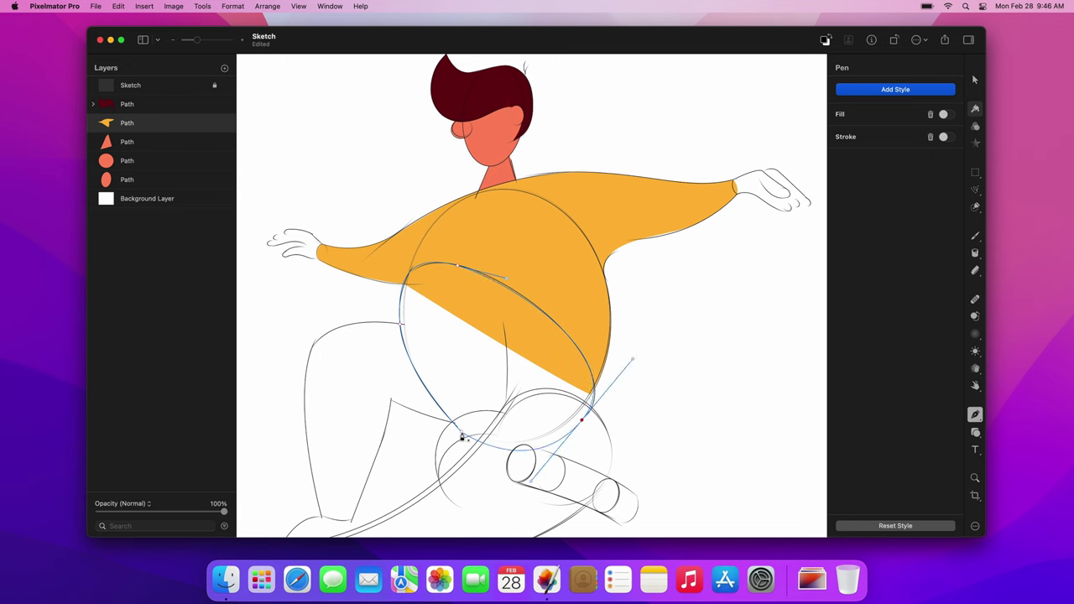
{"action": "left_click", "coordinate": [461, 437]}
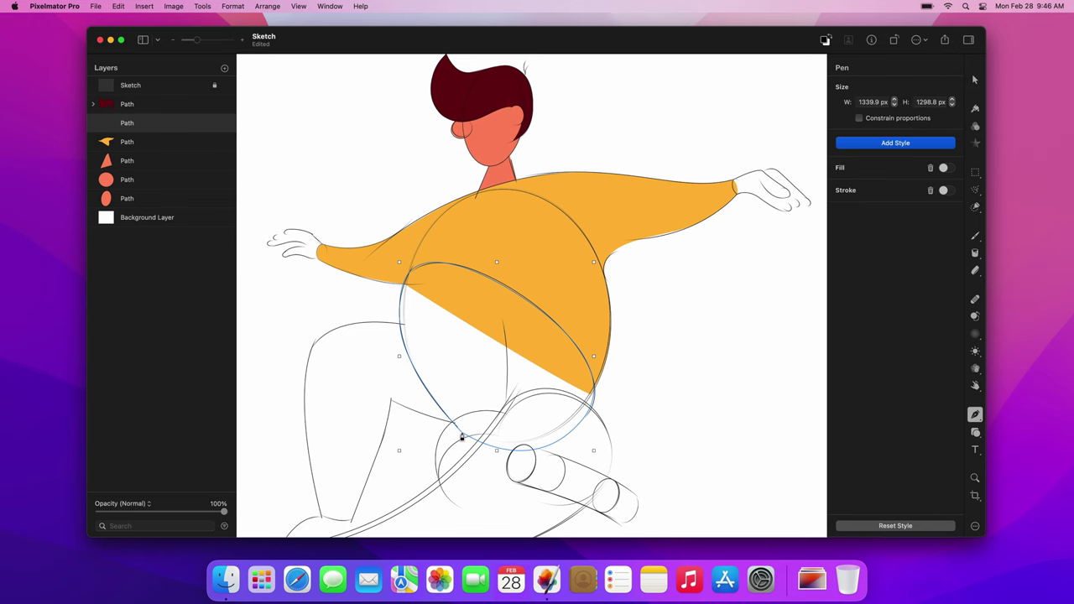
Make the rounded lower-body path editable, add a point on its upper edge, and adjust its points to follow the sketch
{"action": "right_click", "coordinate": [463, 434]}
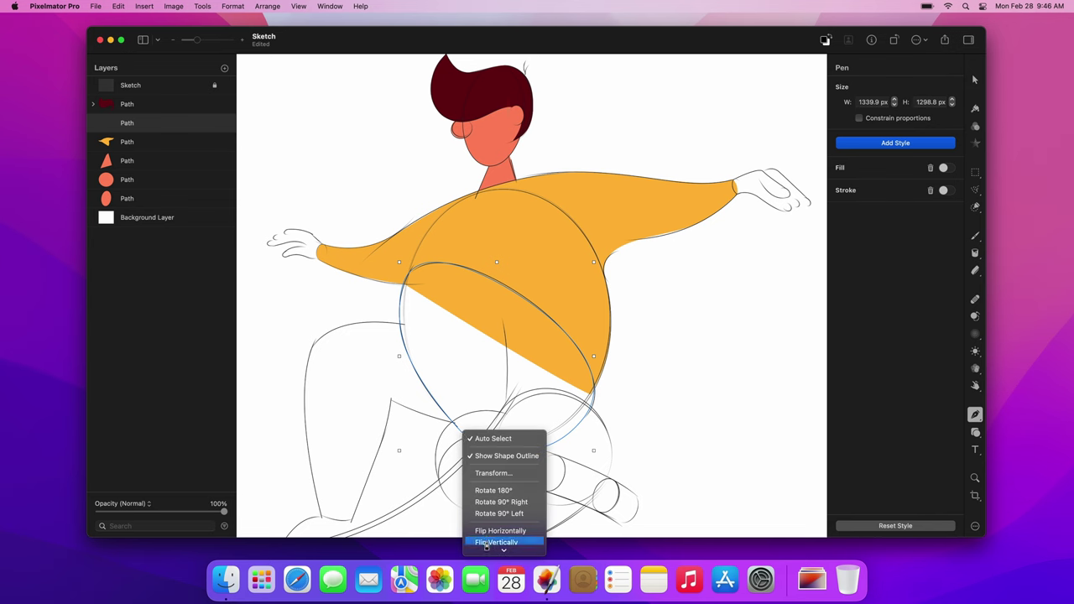
{"action": "left_click", "coordinate": [486, 546]}
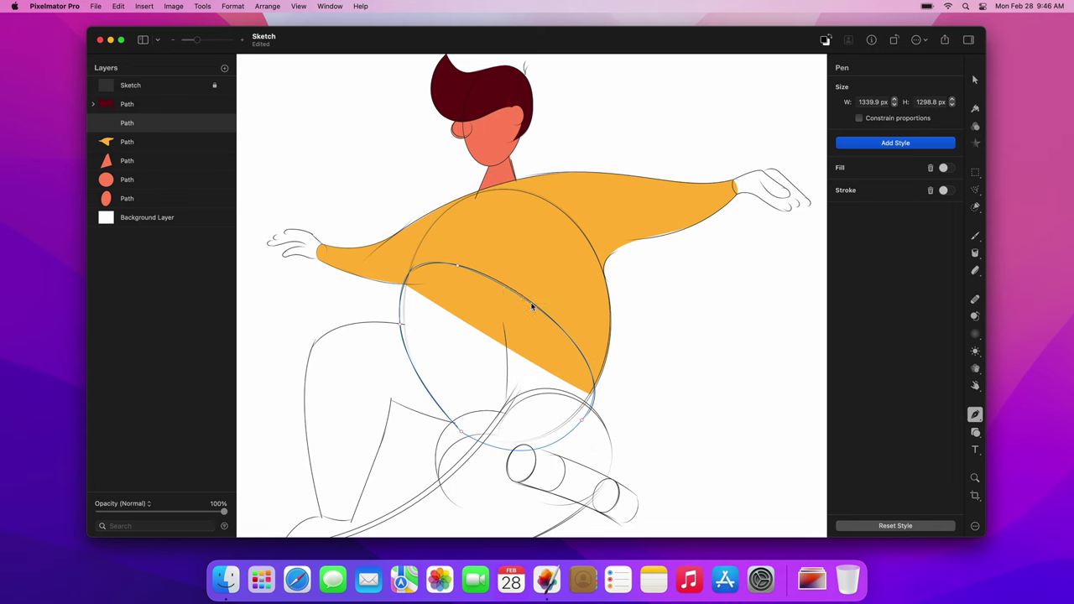
{"action": "right_click", "coordinate": [532, 307]}
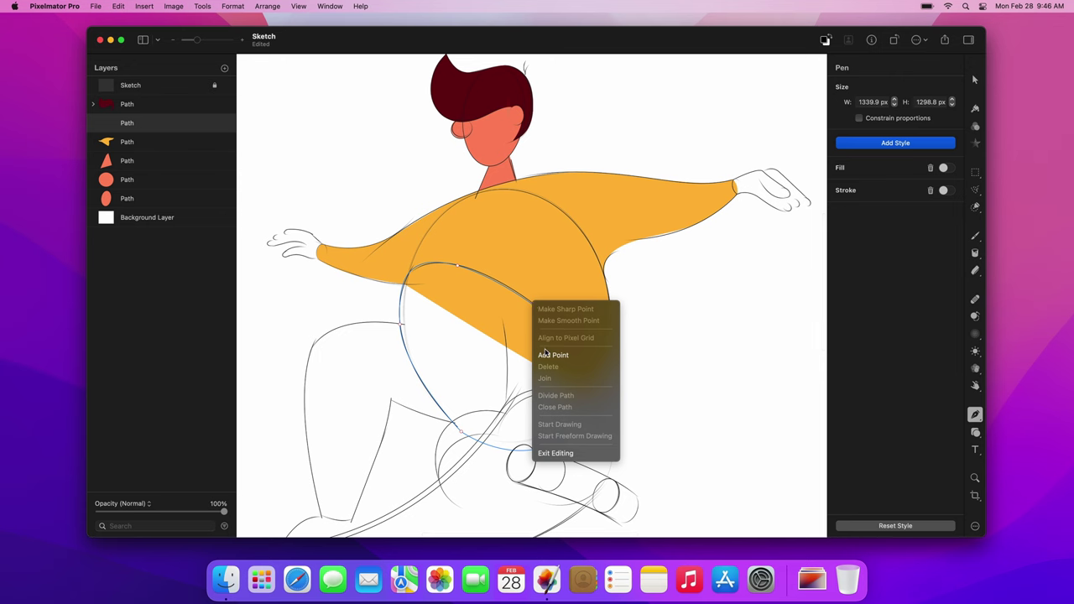
{"action": "left_click", "coordinate": [545, 354]}
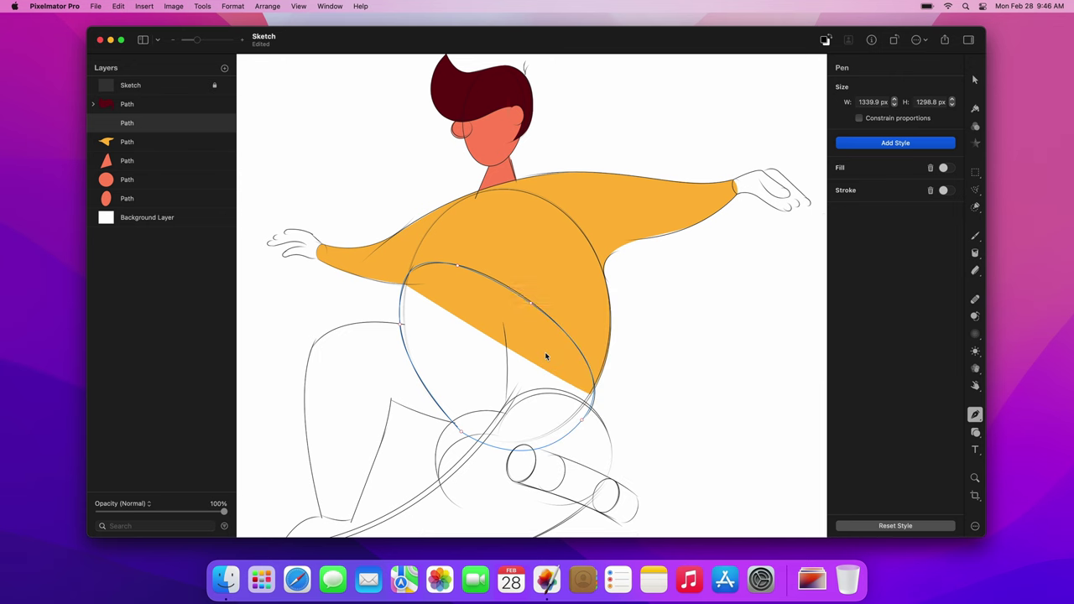
{"action": "left_click", "coordinate": [532, 307]}
{"action": "mouse_move", "coordinate": [577, 338]}
{"action": "left_mouse_down"}
{"action": "mouse_move", "coordinate": [585, 347]}
{"action": "mouse_move", "coordinate": [571, 335]}
{"action": "left_mouse_up"}
{"action": "left_click_drag", "start_coordinate": [506, 287], "coordinate": [504, 284]}
{"action": "left_click_drag", "start_coordinate": [534, 307], "coordinate": [538, 308]}
{"action": "key", "text": "Return"}
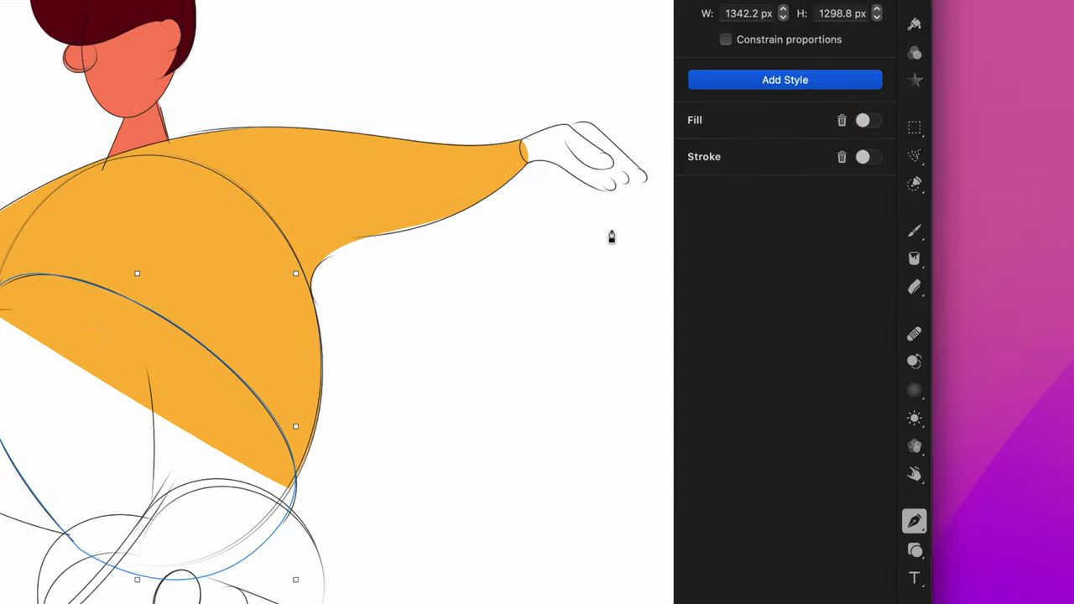
Turn on the rounded lower-body shape's fill, set its color to 0F9FA4, and deselect the shape
{"action": "left_click", "coordinate": [943, 168]}
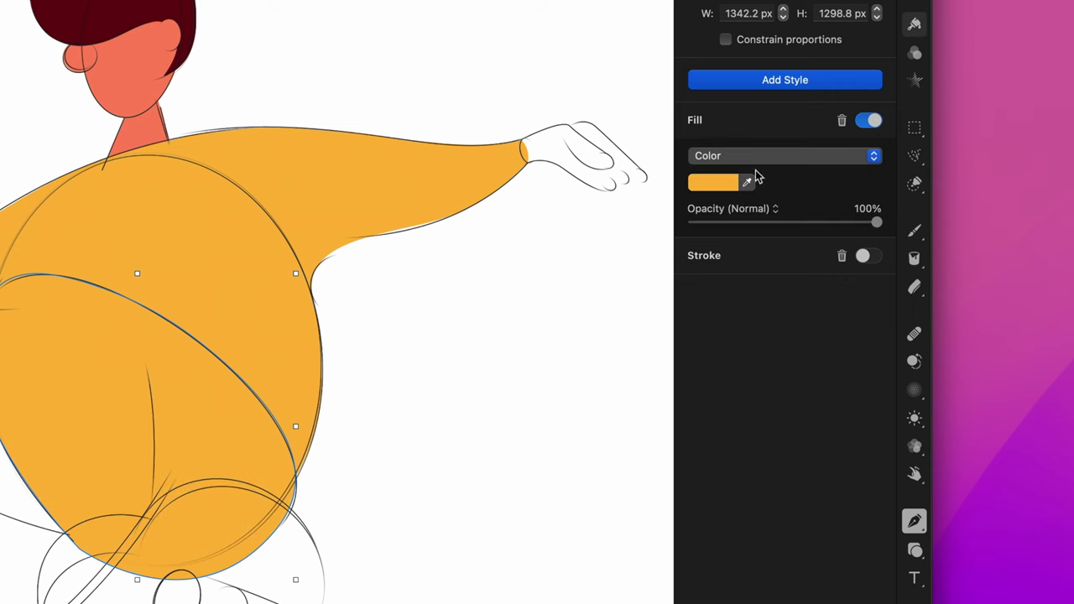
{"action": "left_click", "coordinate": [729, 182]}
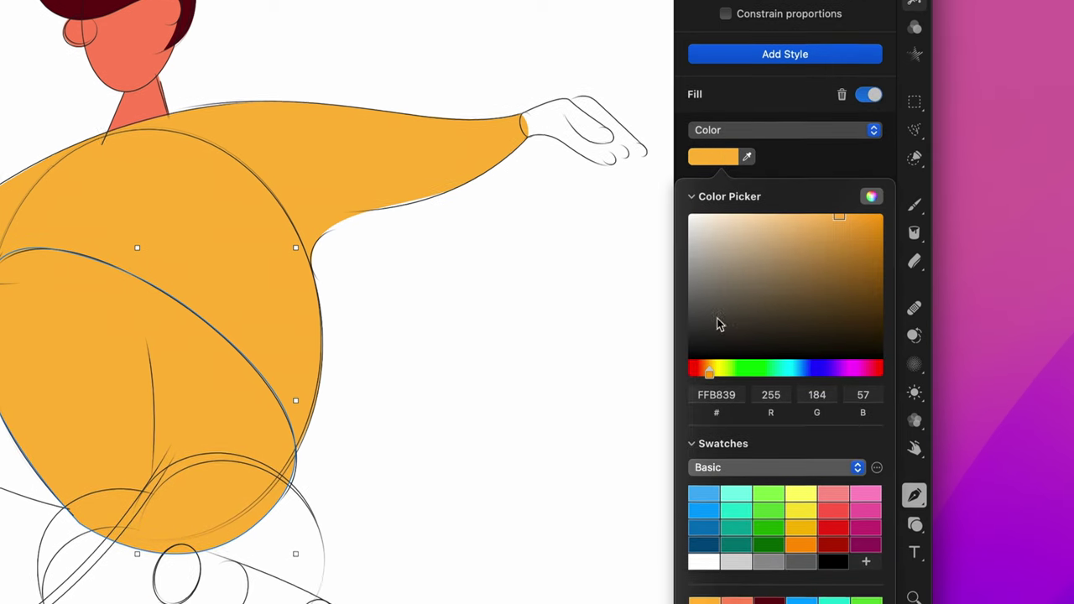
{"action": "left_click", "coordinate": [716, 395]}
{"action": "type", "text": "0F9"}
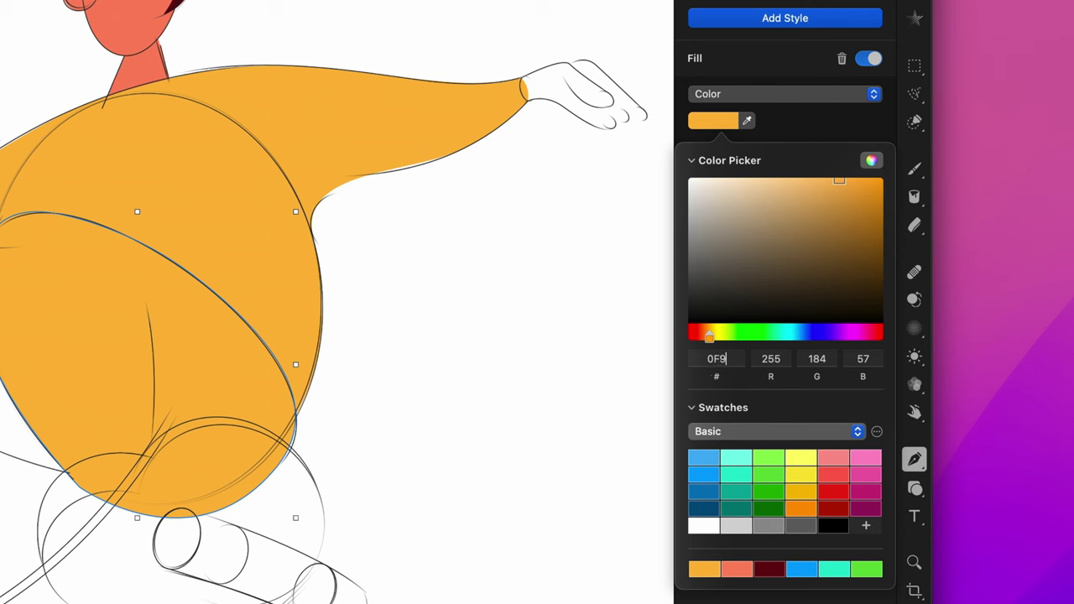
{"action": "type", "text": "FA4"}
{"action": "key", "text": "Return"}
{"action": "key", "text": "Escape"}
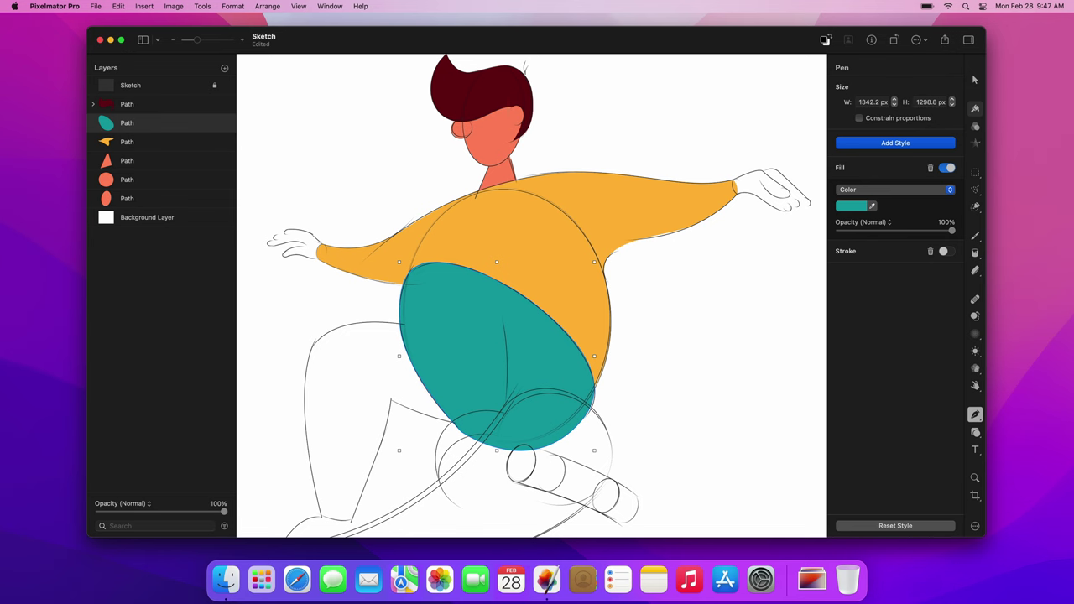
{"action": "key", "text": "Escape"}
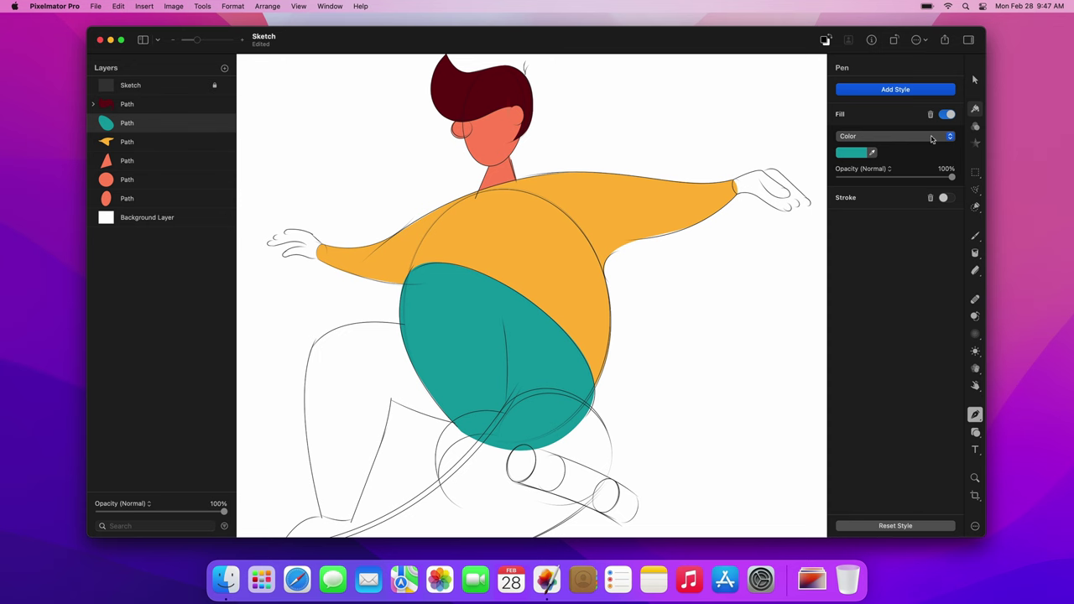
Switch off the default fill and trace the bent front leg as a closed path about 1096 × 1379 px, ending inside the teal shape
{"action": "left_click", "coordinate": [944, 114]}
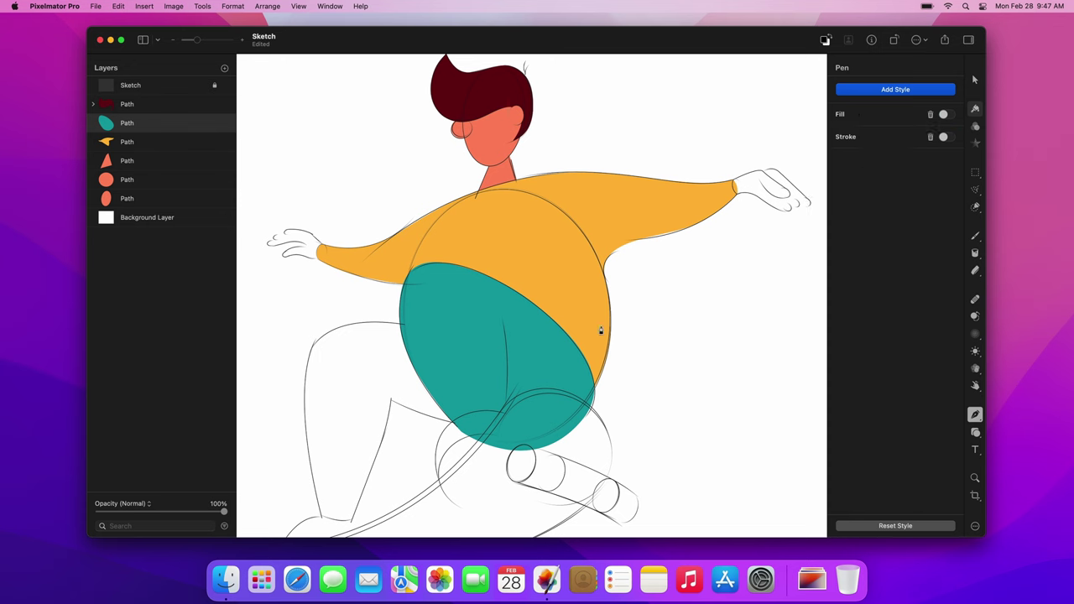
{"action": "left_click", "coordinate": [461, 428]}
{"action": "mouse_move", "coordinate": [390, 401]}
{"action": "left_mouse_down"}
{"action": "mouse_move", "coordinate": [376, 394]}
{"action": "mouse_move", "coordinate": [391, 414]}
{"action": "left_mouse_up"}
{"action": "left_click_drag", "start_coordinate": [352, 518], "coordinate": [337, 527]}
{"action": "left_click", "coordinate": [321, 518]}
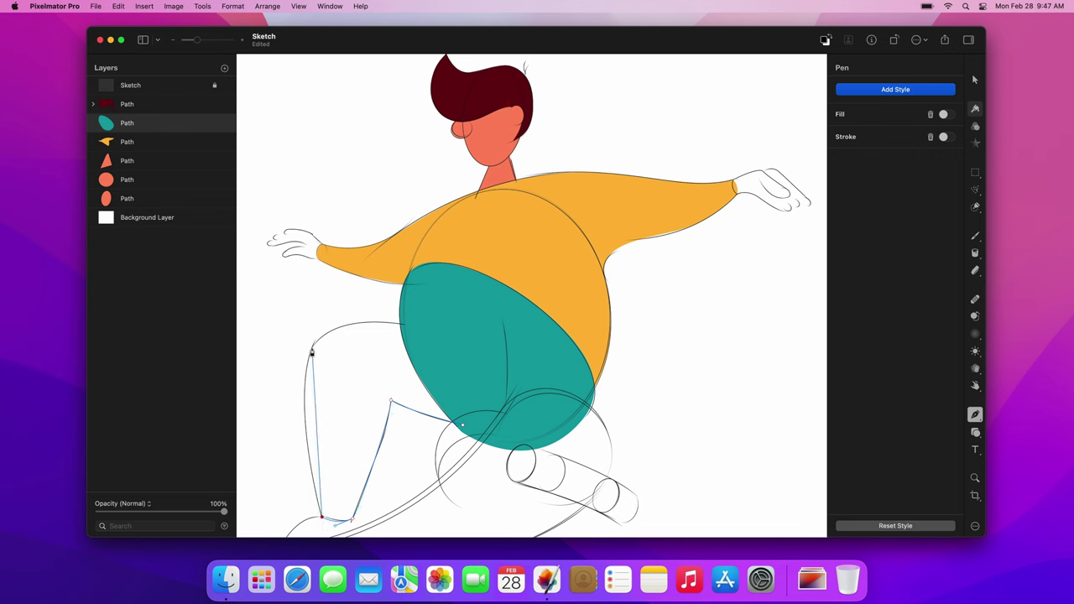
{"action": "left_click_drag", "start_coordinate": [312, 347], "coordinate": [341, 308]}
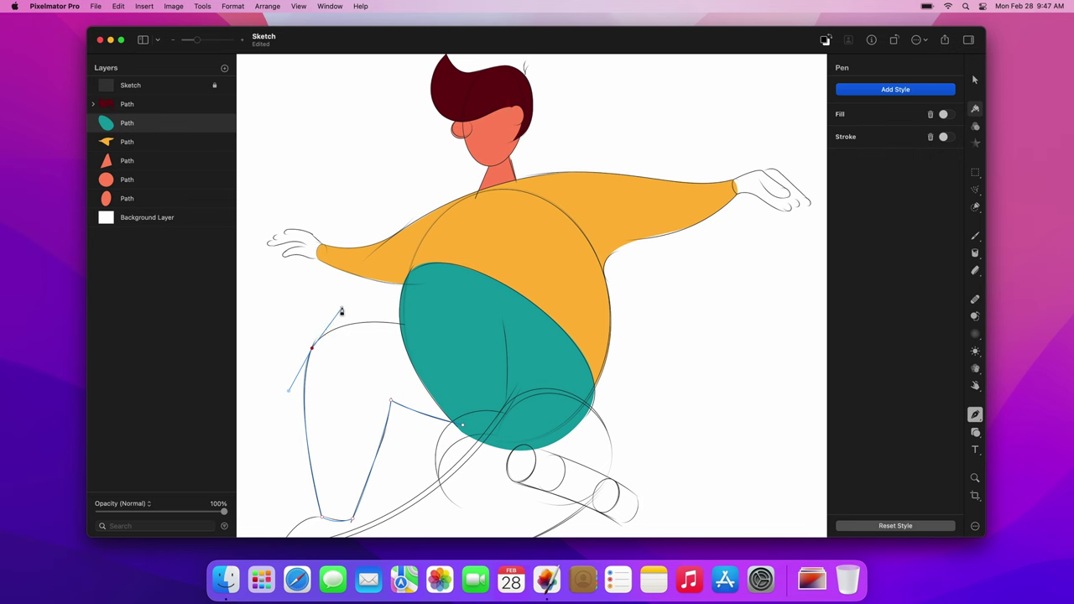
{"action": "left_click_drag", "start_coordinate": [412, 326], "coordinate": [427, 334]}
{"action": "left_click", "coordinate": [463, 427]}
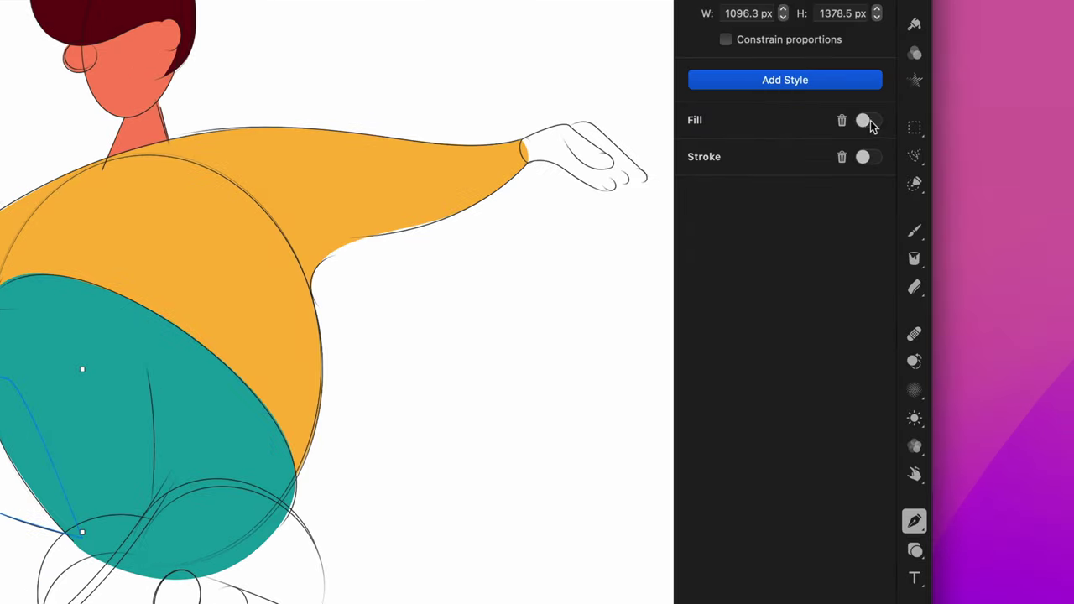
Fill the front leg with color 007477 and place its layer beneath the teal lower-body shape
{"action": "left_click", "coordinate": [869, 121]}
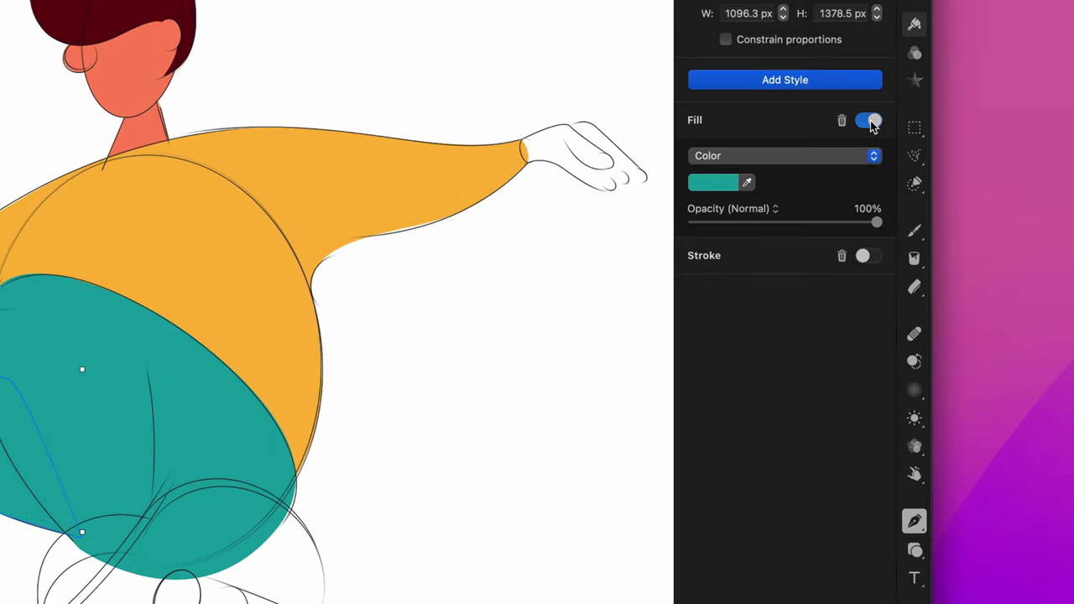
{"action": "left_click", "coordinate": [733, 186]}
{"action": "left_click", "coordinate": [719, 420]}
{"action": "type", "text": "007477"}
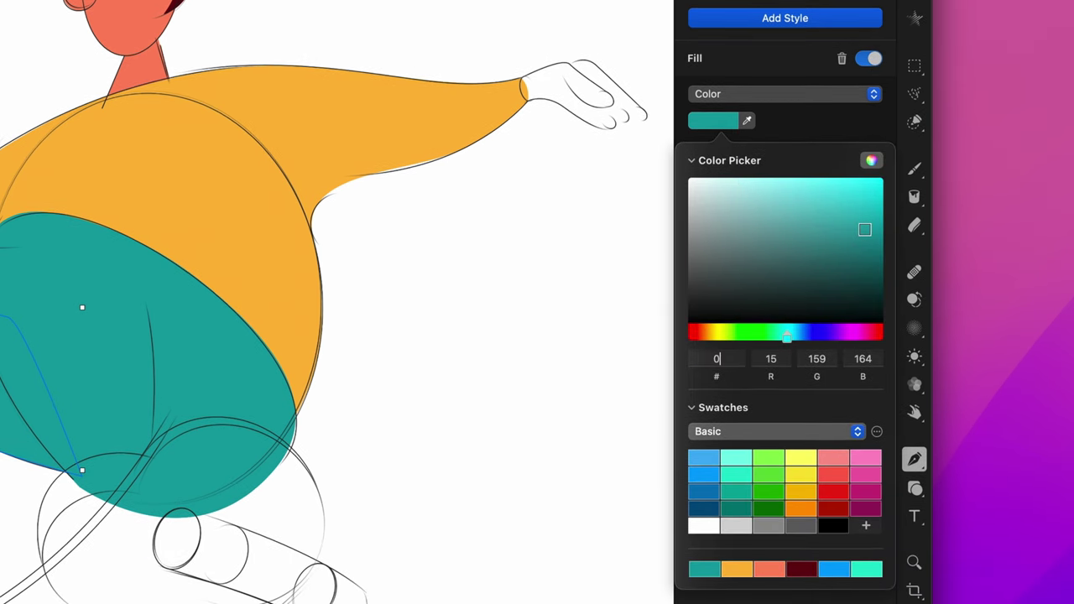
{"action": "key", "text": "Return"}
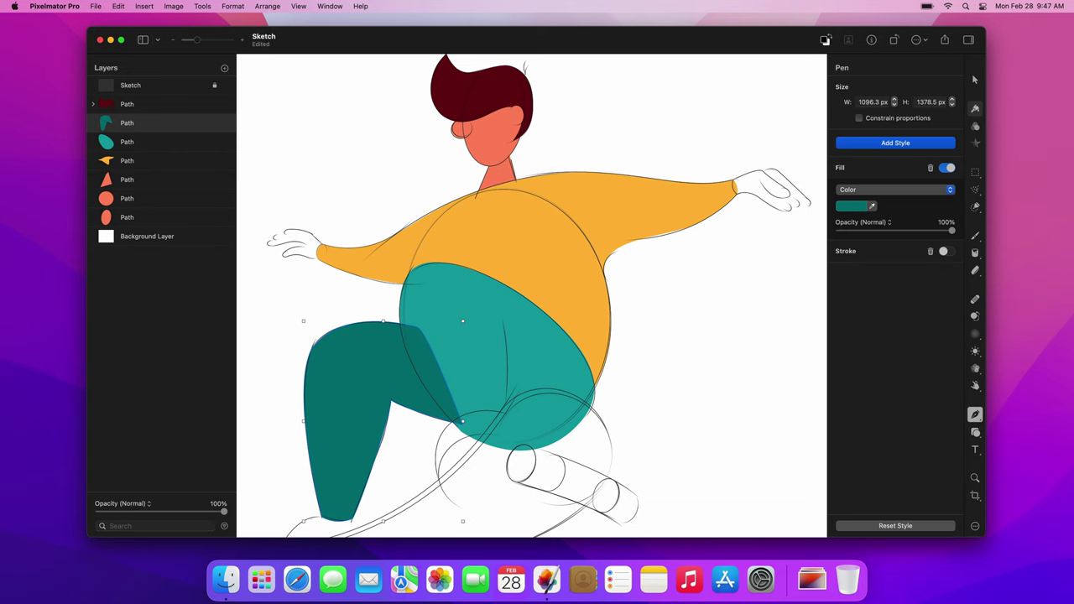
{"action": "key", "text": "Escape"}
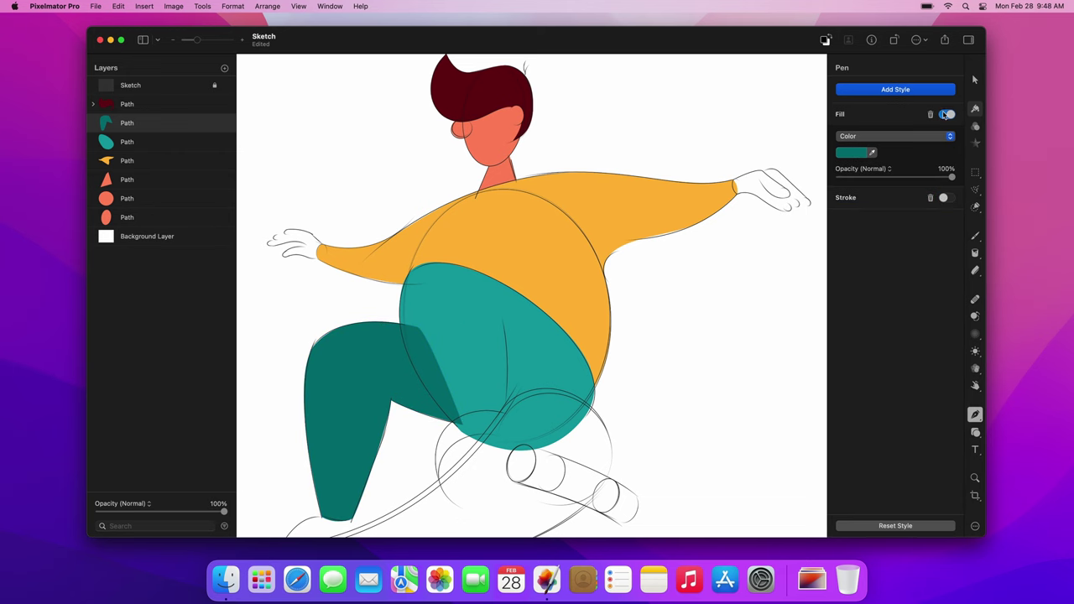
{"action": "left_click", "coordinate": [946, 114]}
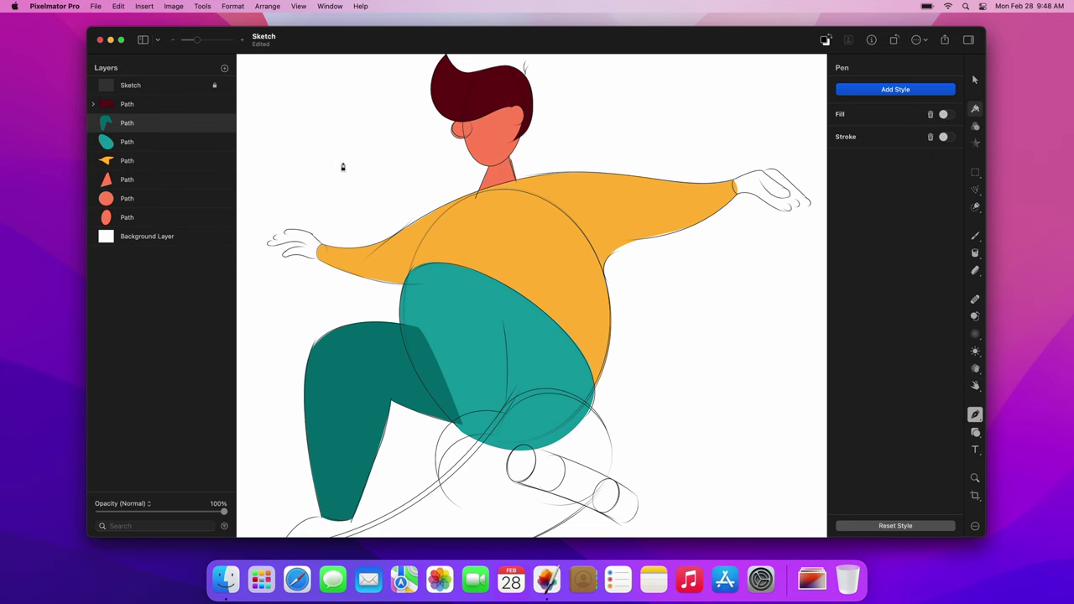
{"action": "left_click_drag", "start_coordinate": [152, 125], "coordinate": [152, 148]}
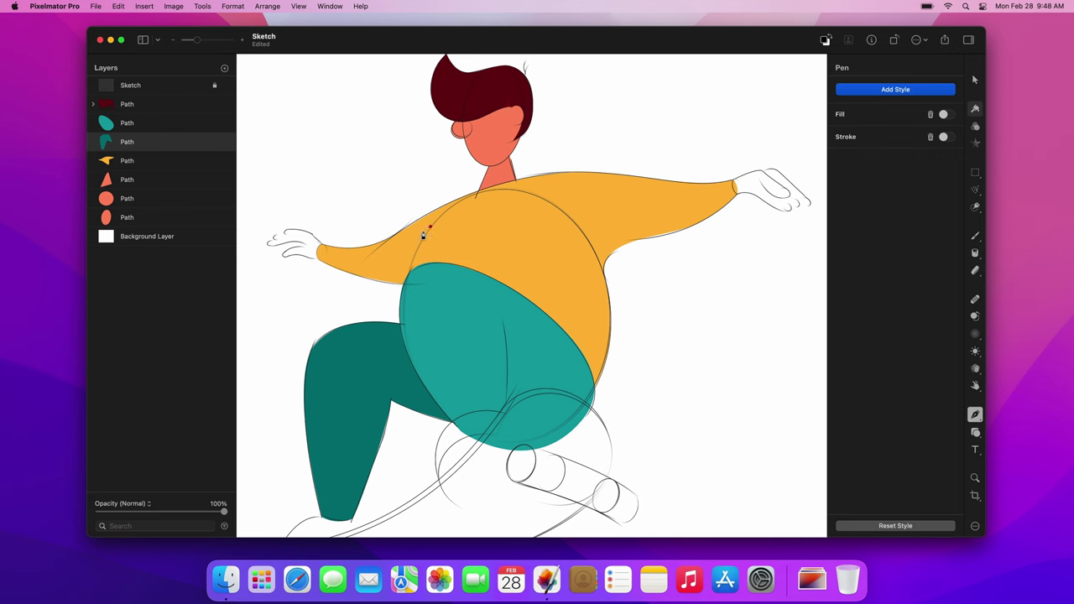
Trace a closed shadow wedge about 367 × 481 px where the bent arm's sleeve meets the torso, and fill it with F68F00
{"action": "left_click_drag", "start_coordinate": [380, 290], "coordinate": [399, 300]}
{"action": "left_click_drag", "start_coordinate": [436, 220], "coordinate": [404, 256]}
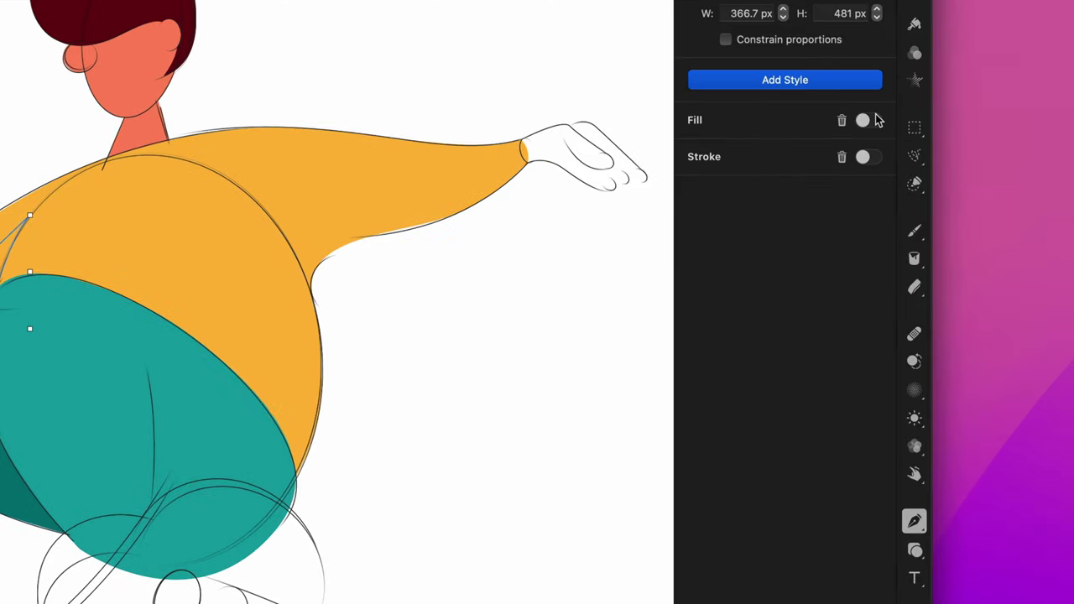
{"action": "left_click", "coordinate": [948, 167]}
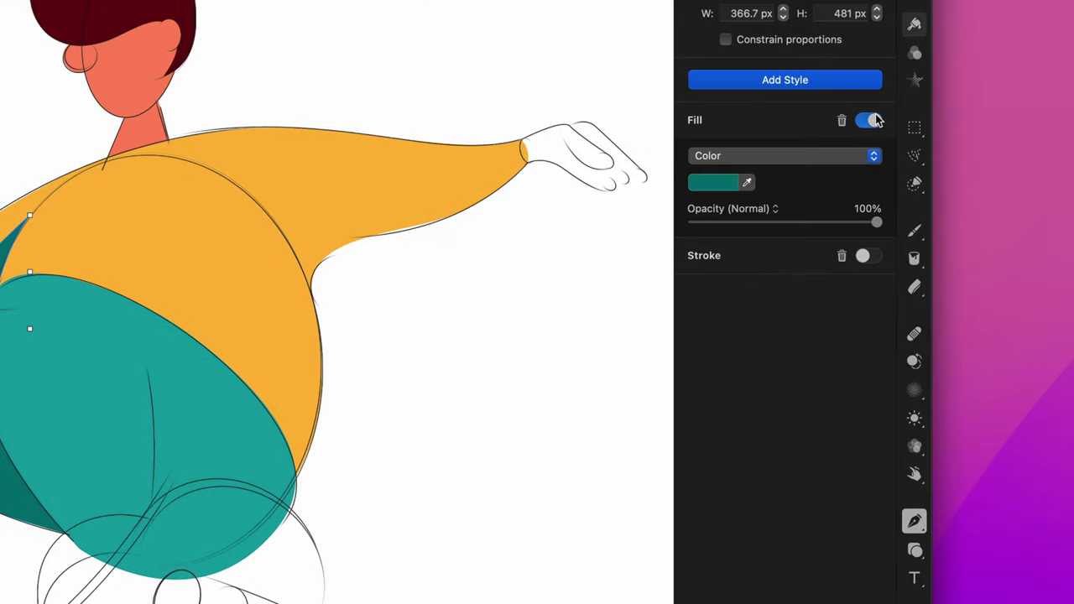
{"action": "left_click", "coordinate": [733, 181]}
{"action": "left_click", "coordinate": [716, 418]}
{"action": "type", "text": "F68F0"}
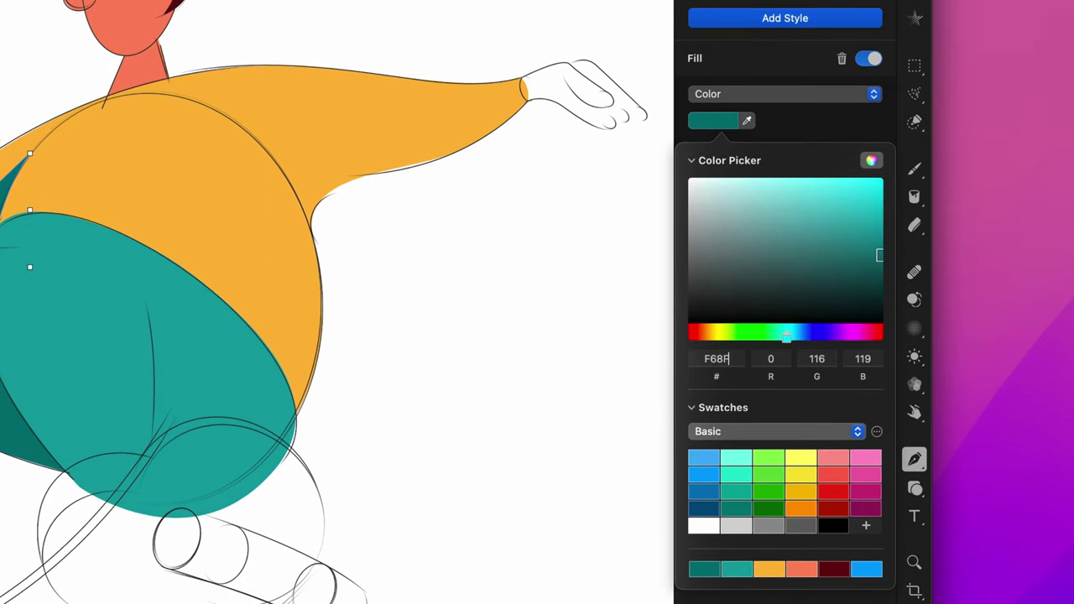
{"action": "type", "text": "0"}
{"action": "key", "text": "Return"}
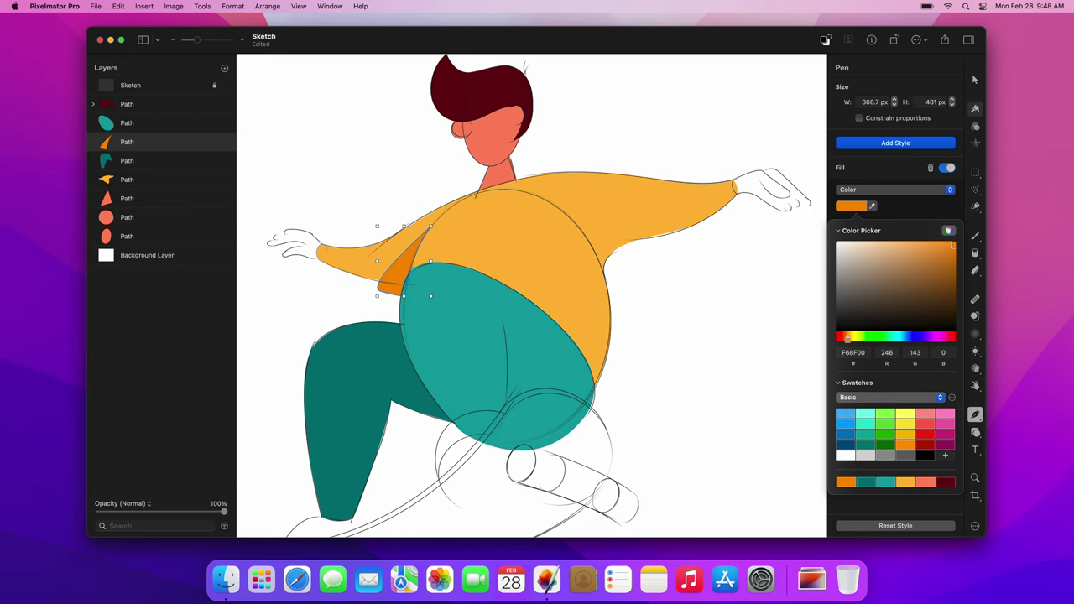
{"action": "key", "text": "Escape"}
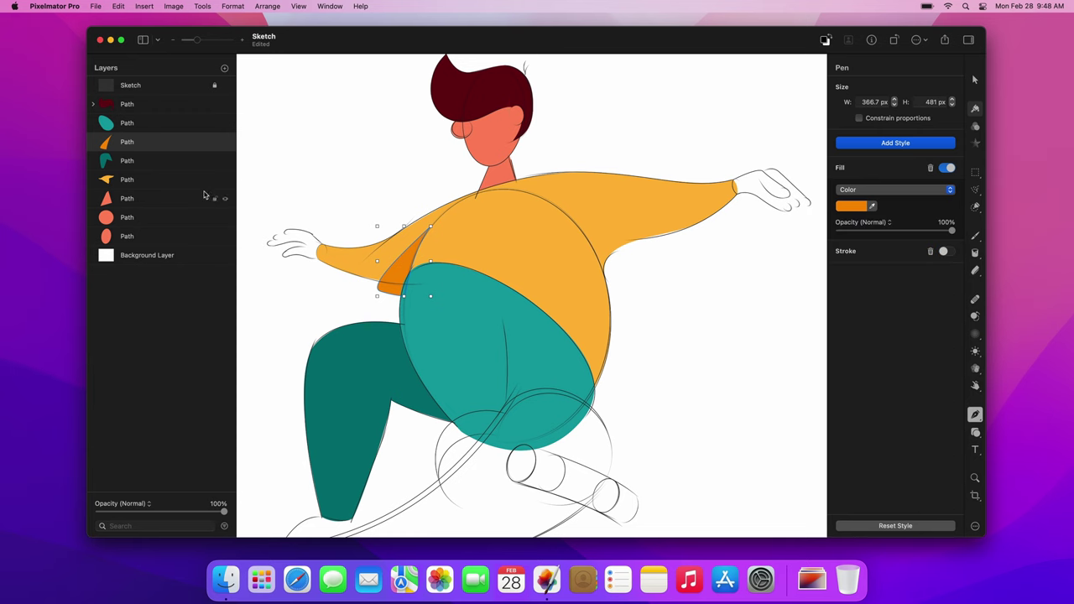
Move the orange shadow layer directly above the sweater and clip it to the sweater, briefly hiding the Sketch layer to check
{"action": "left_click_drag", "start_coordinate": [153, 148], "coordinate": [151, 166]}
{"action": "right_click", "coordinate": [152, 166]}
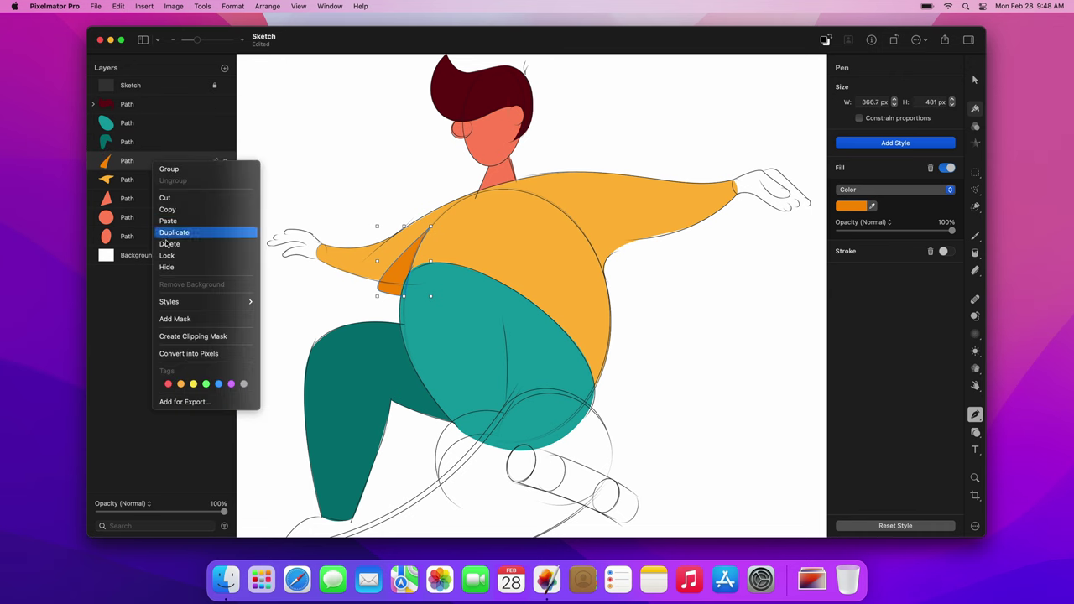
{"action": "left_click", "coordinate": [160, 336]}
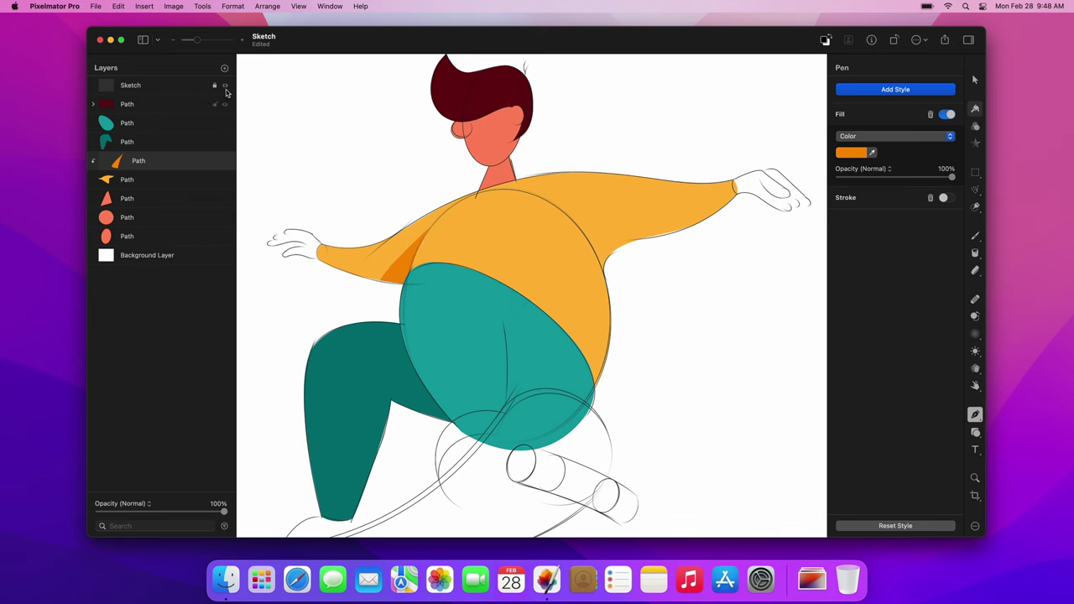
{"action": "left_click", "coordinate": [226, 87]}
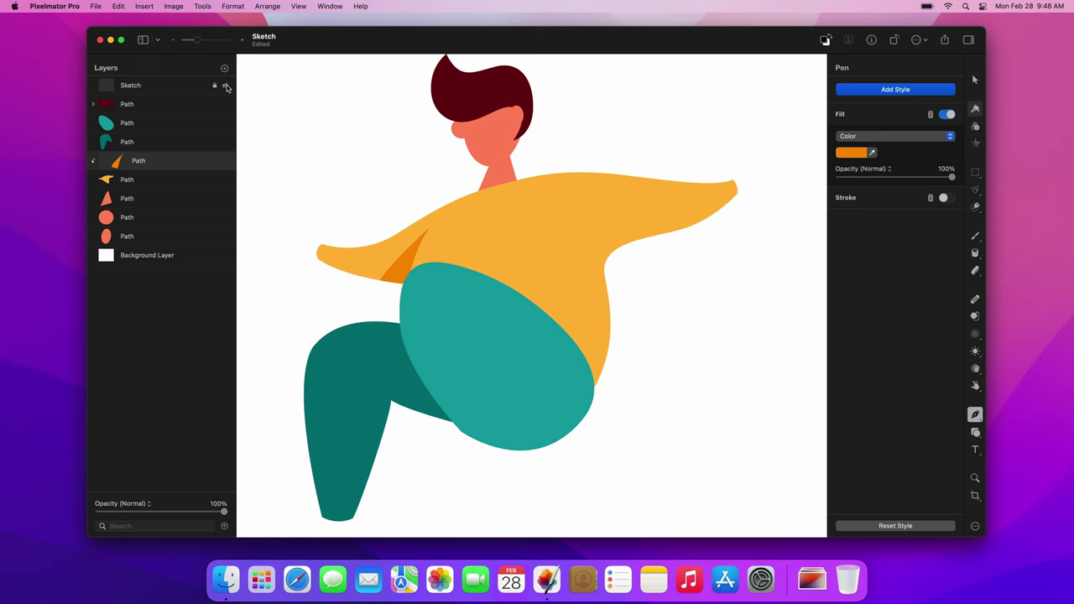
{"action": "left_click", "coordinate": [226, 86]}
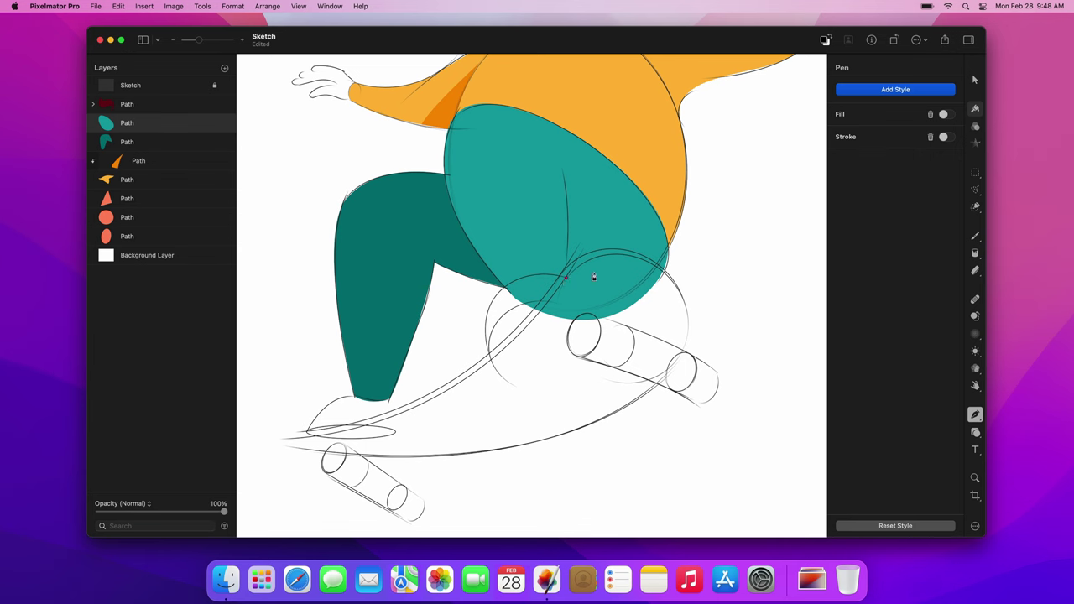
Trace the skateboard deck beneath the character as a closed path about 2364 × 1206 px, following its curved outline
{"action": "left_click_drag", "start_coordinate": [656, 270], "coordinate": [708, 306]}
{"action": "left_click_drag", "start_coordinate": [654, 386], "coordinate": [619, 415]}
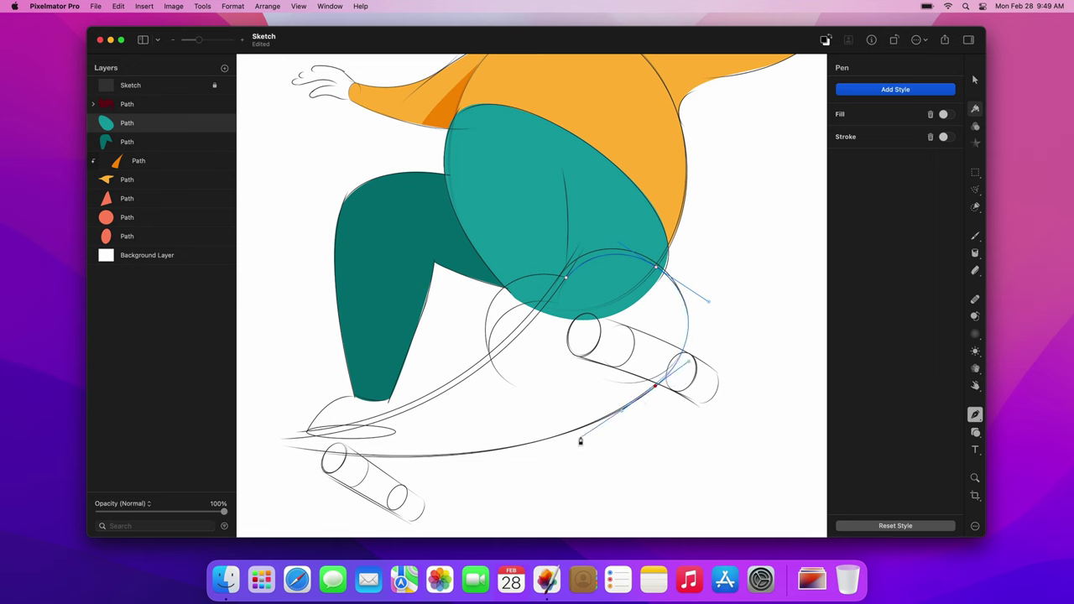
{"action": "left_click_drag", "start_coordinate": [439, 457], "coordinate": [536, 320]}
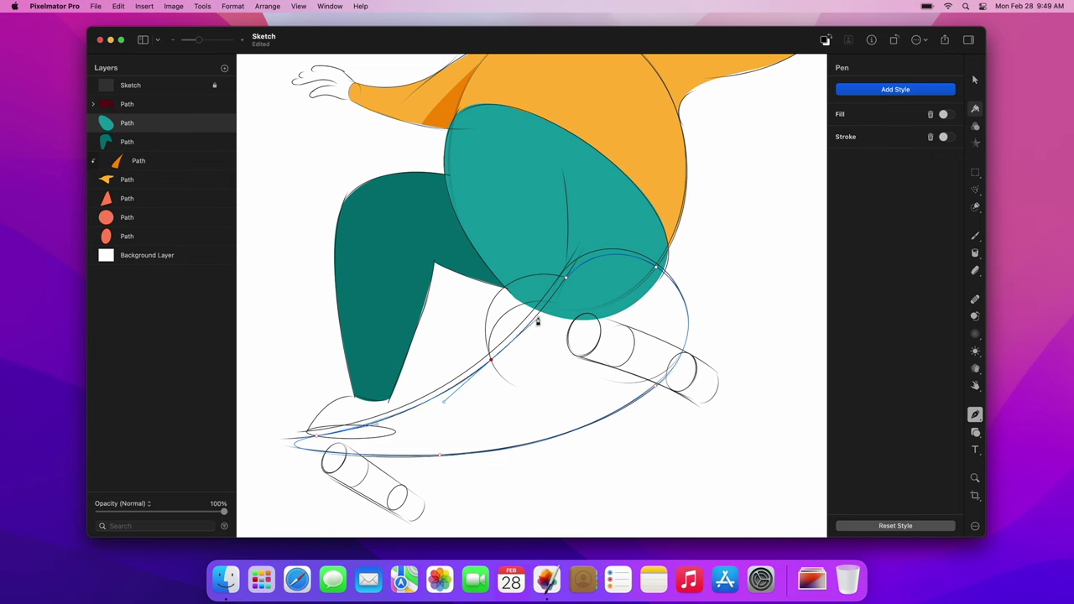
{"action": "left_click", "coordinate": [567, 282]}
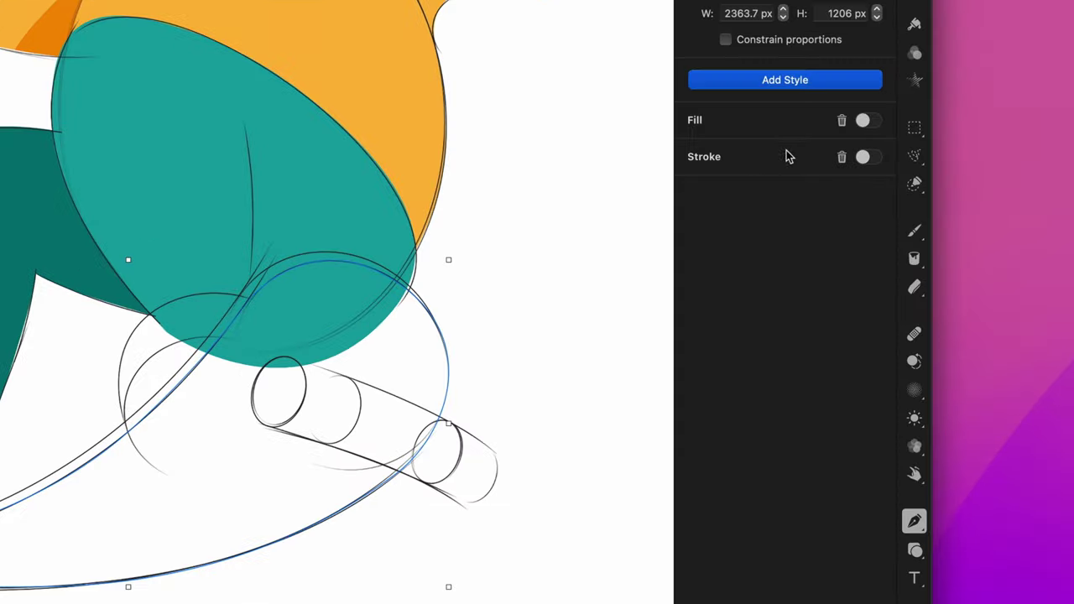
Fill the skateboard deck path with a medium blue color
{"action": "left_click", "coordinate": [869, 120]}
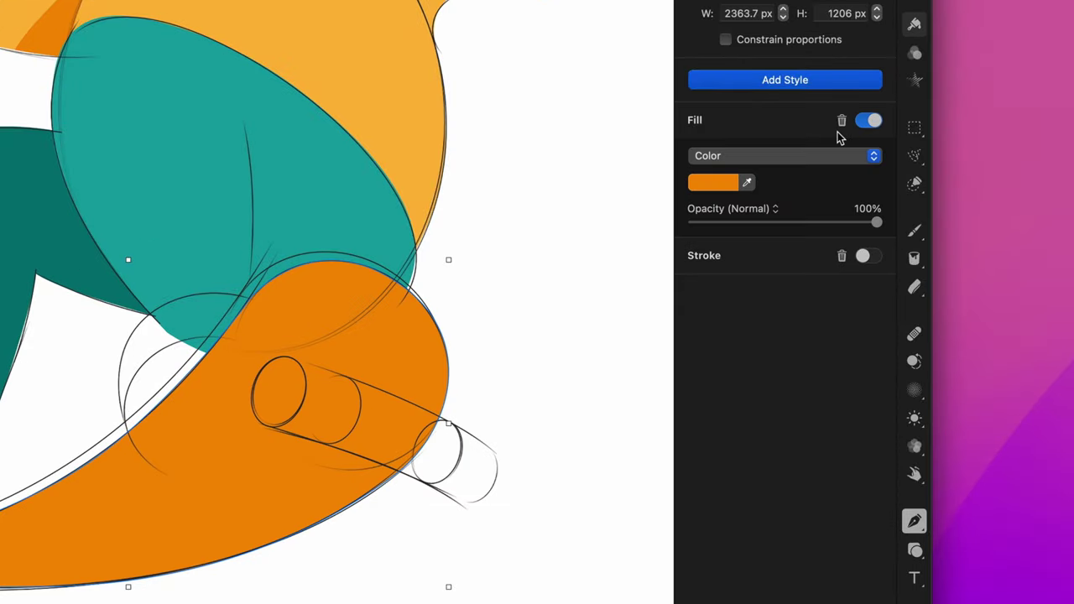
{"action": "left_click", "coordinate": [732, 183]}
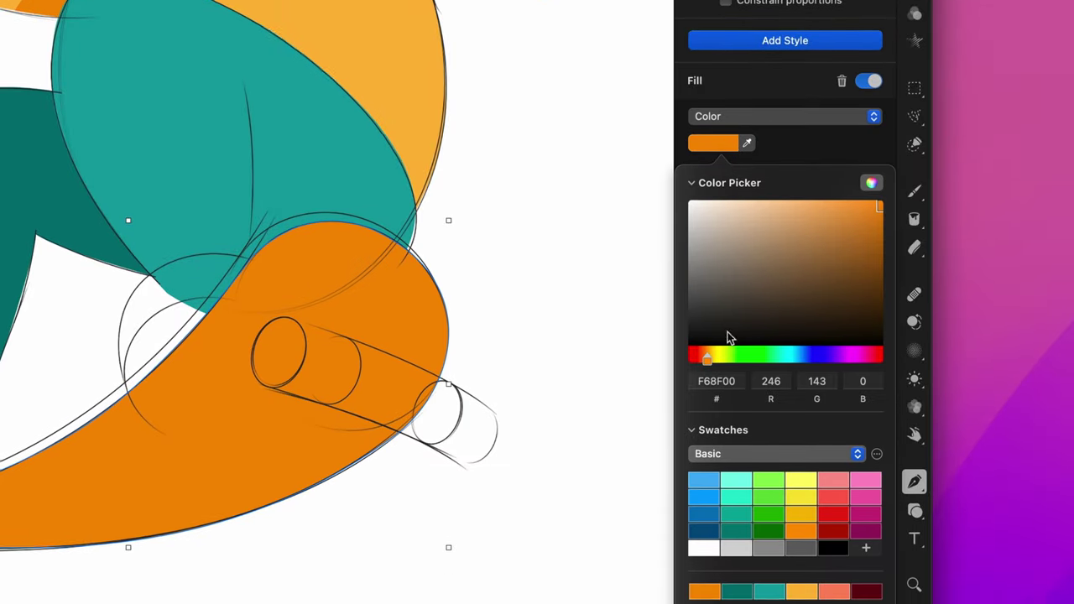
{"action": "left_click", "coordinate": [721, 419]}
{"action": "type", "text": "50A"}
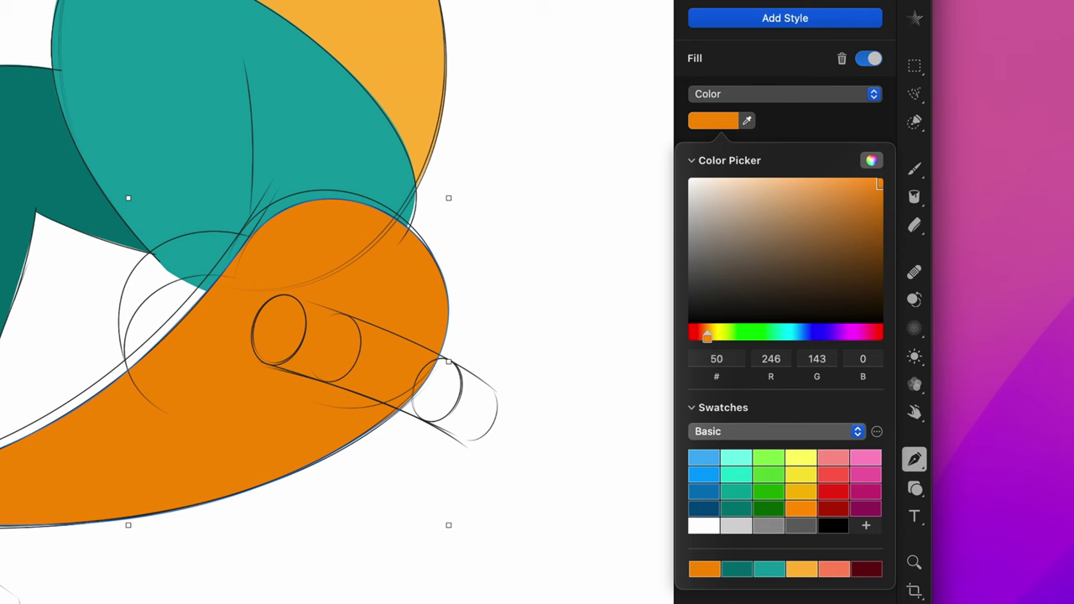
{"action": "type", "text": "6"}
{"action": "type", "text": "7"}
{"action": "key", "text": "Return"}
{"action": "key", "text": "Escape"}
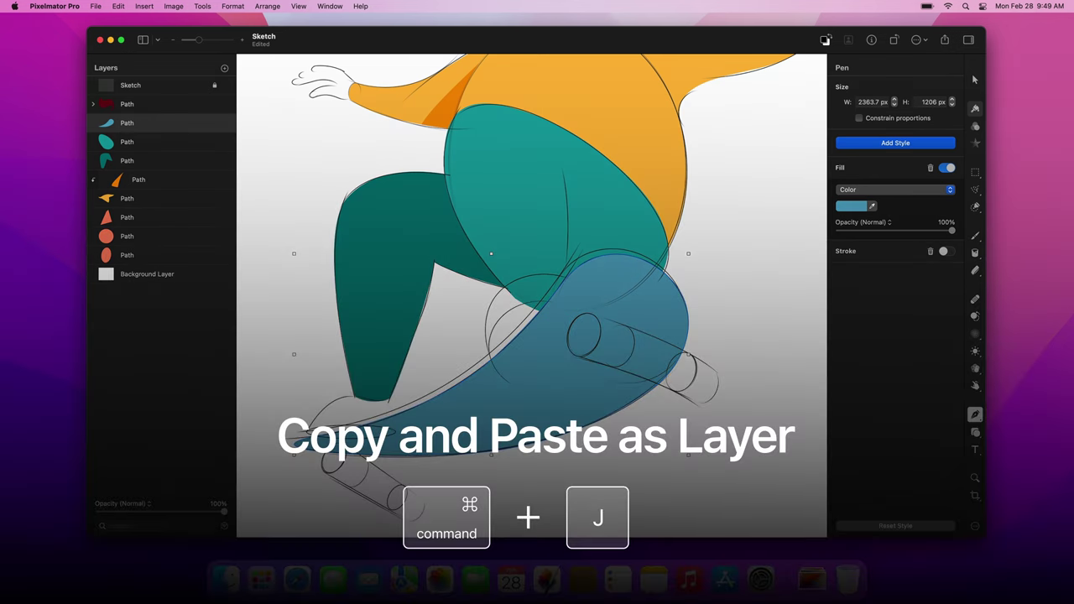
Duplicate the blue skateboard deck layer and fill the copy with color 003A55
{"action": "key", "text": "super+j"}
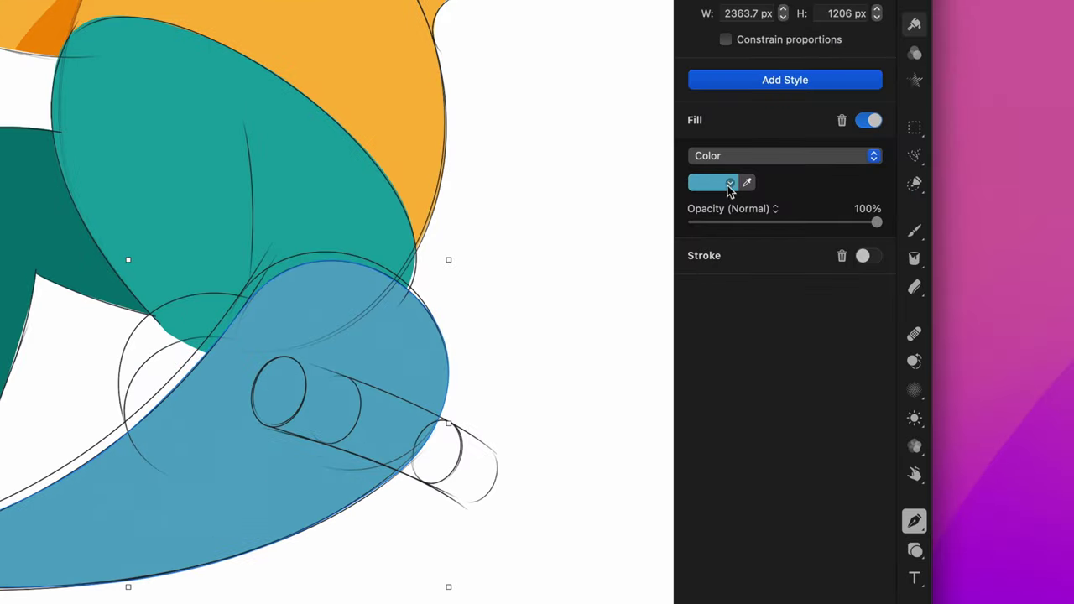
{"action": "left_click", "coordinate": [863, 207]}
{"action": "left_click", "coordinate": [726, 363]}
{"action": "type", "text": "003A55"}
{"action": "key", "text": "Return"}
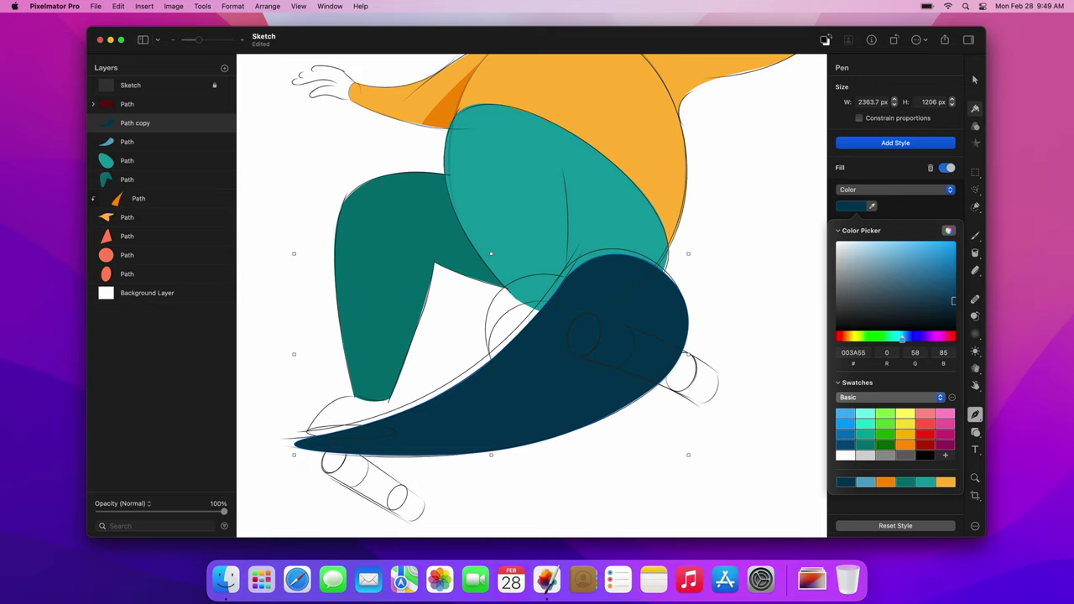
{"action": "key", "text": "Escape"}
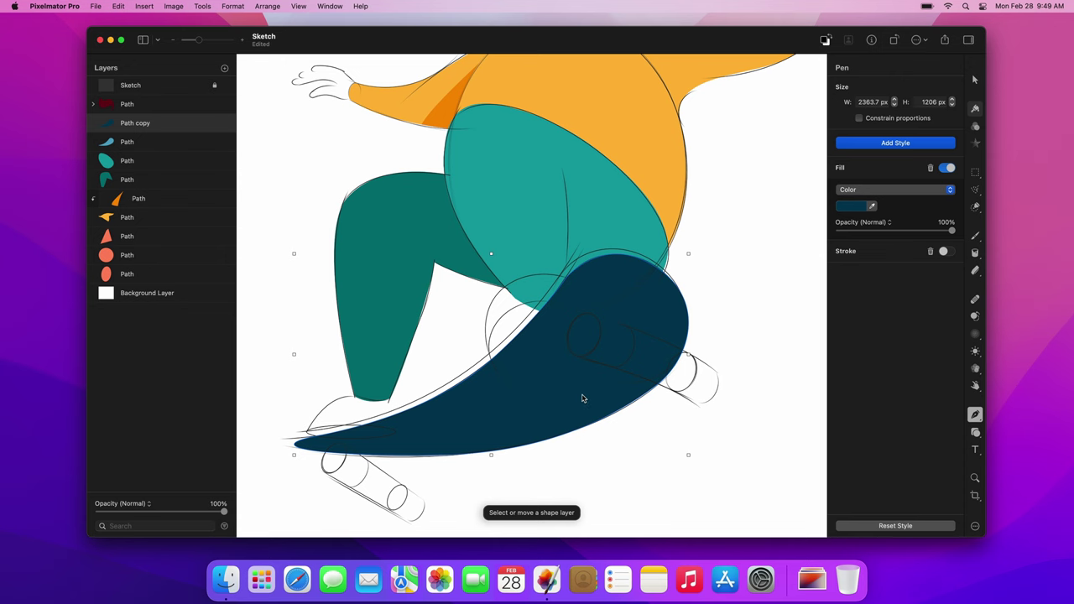
Offset the dark deck copy slightly up and left, and place its layer beneath the blue deck as a thin edge
{"action": "left_click_drag", "start_coordinate": [583, 399], "coordinate": [578, 392]}
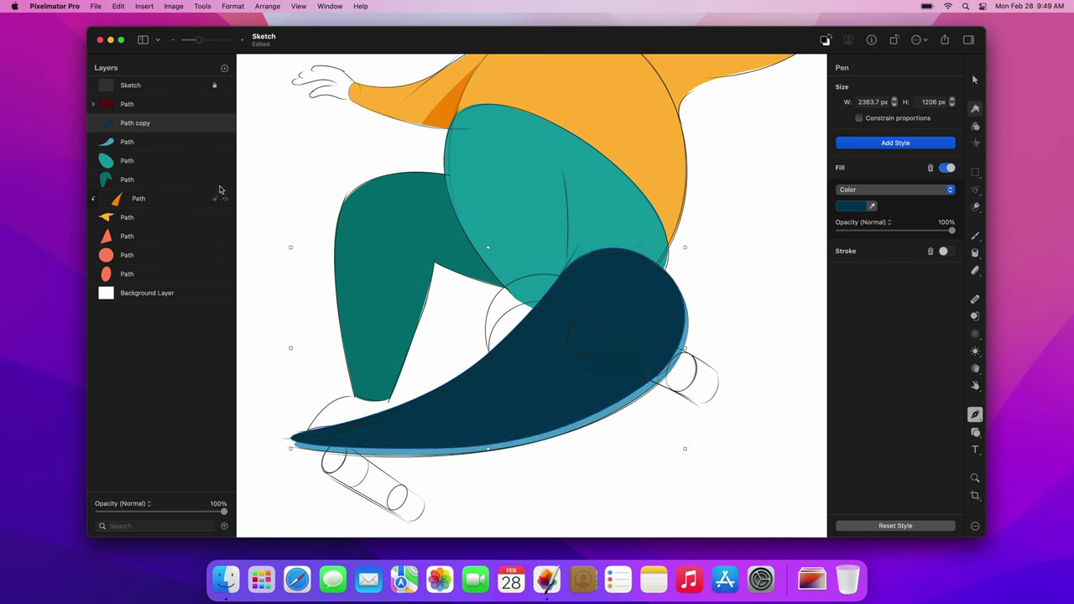
{"action": "left_click_drag", "start_coordinate": [167, 127], "coordinate": [164, 147]}
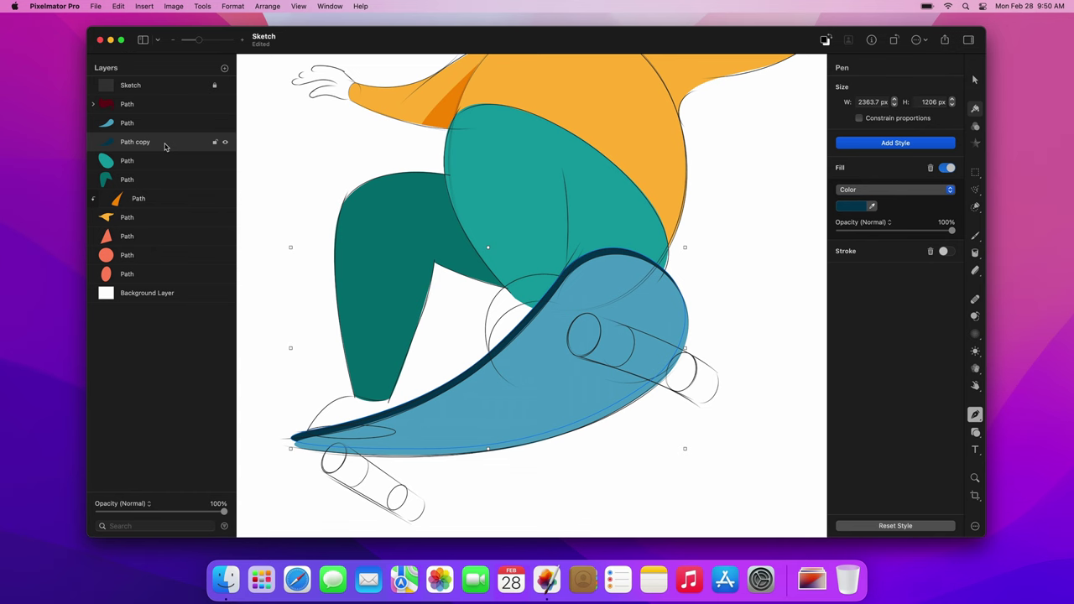
{"action": "left_click", "coordinate": [165, 125]}
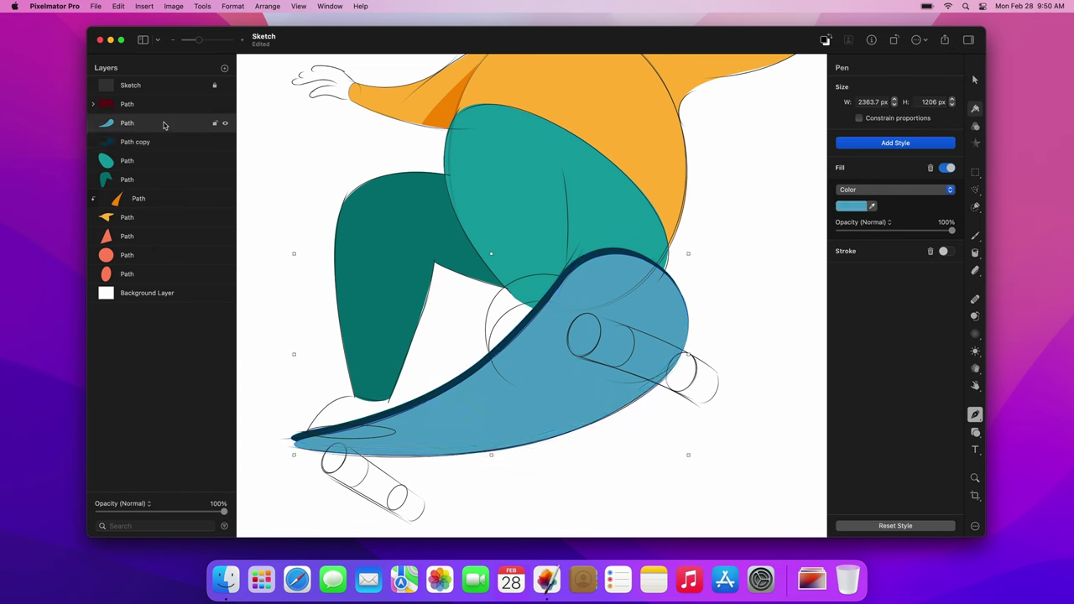
{"action": "key", "text": "Escape"}
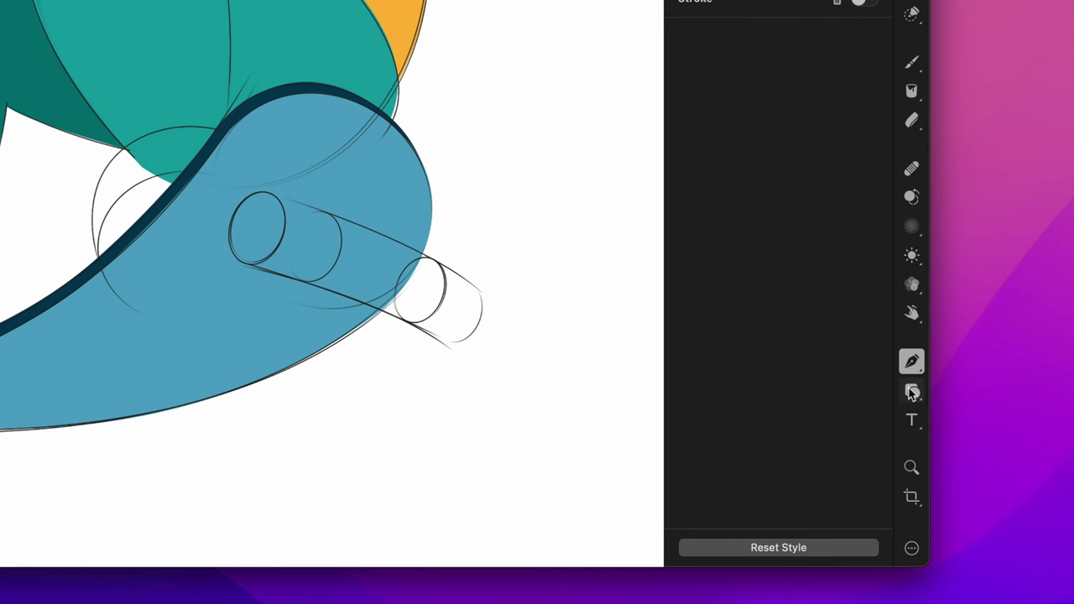
Draw an ellipse about 187 × 276 px with fill color 92213A over the first sketched wheel face at the deck's wide end
{"action": "left_click", "coordinate": [976, 433]}
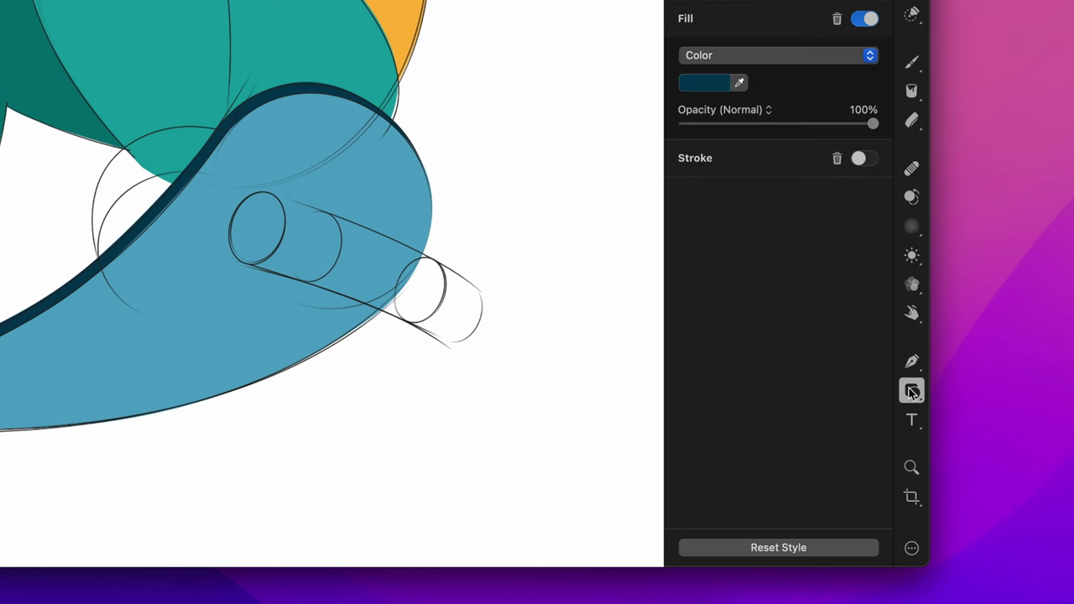
{"action": "left_click", "coordinate": [724, 87]}
{"action": "double_click", "coordinate": [709, 328]}
{"action": "type", "text": "92213A"}
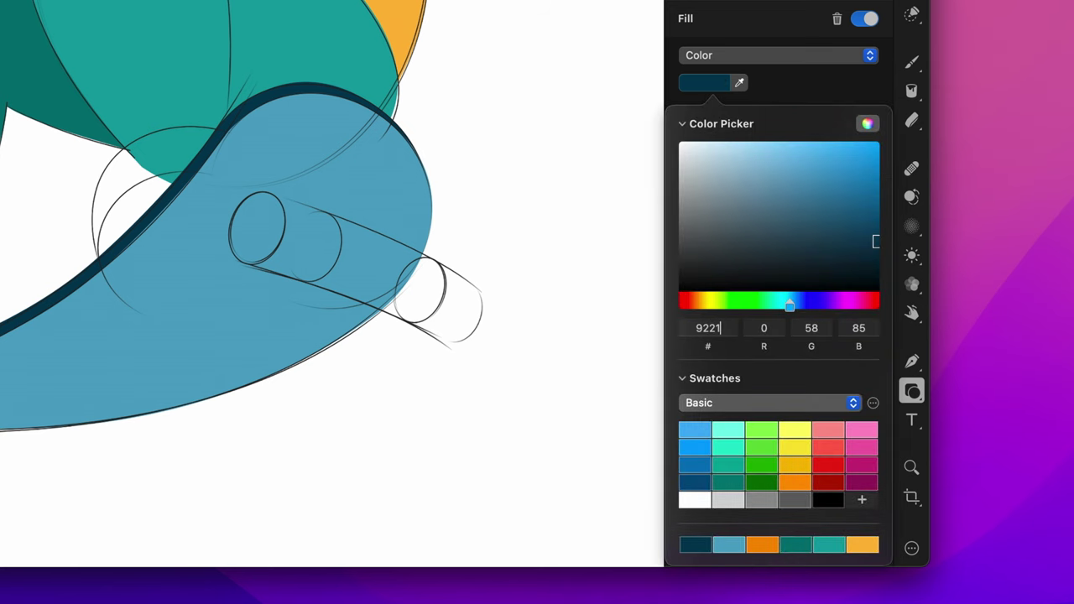
{"action": "key", "text": "Return"}
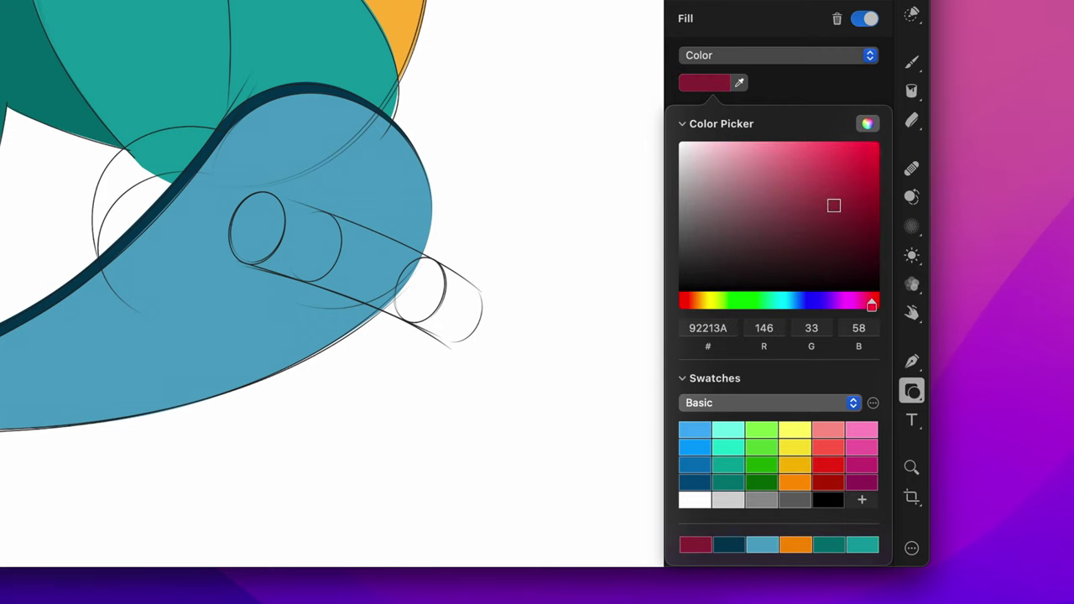
{"action": "key", "text": "Escape"}
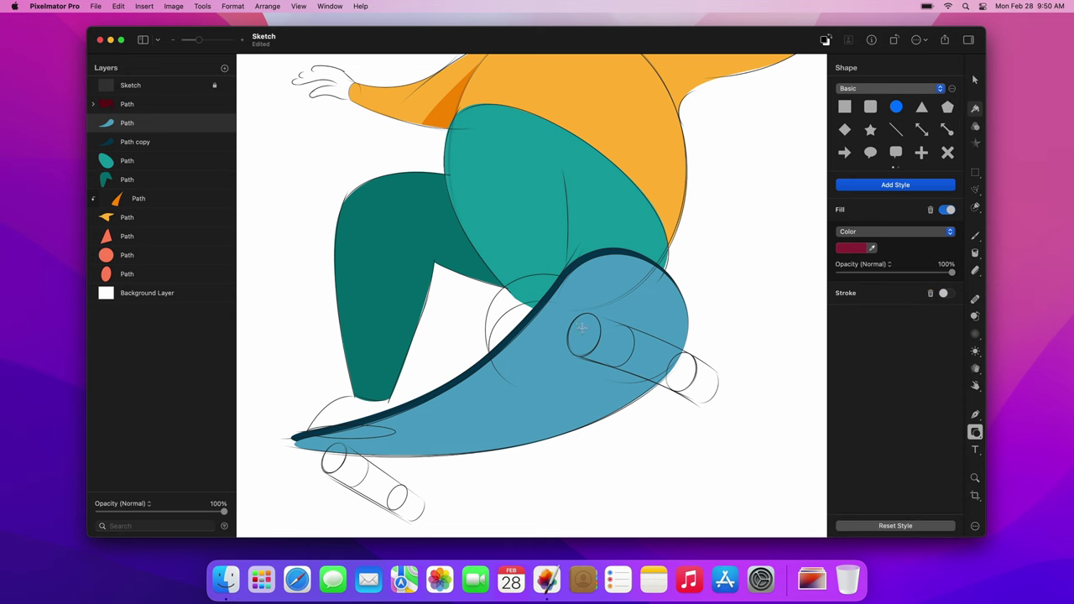
{"action": "left_click_drag", "start_coordinate": [576, 315], "coordinate": [608, 360]}
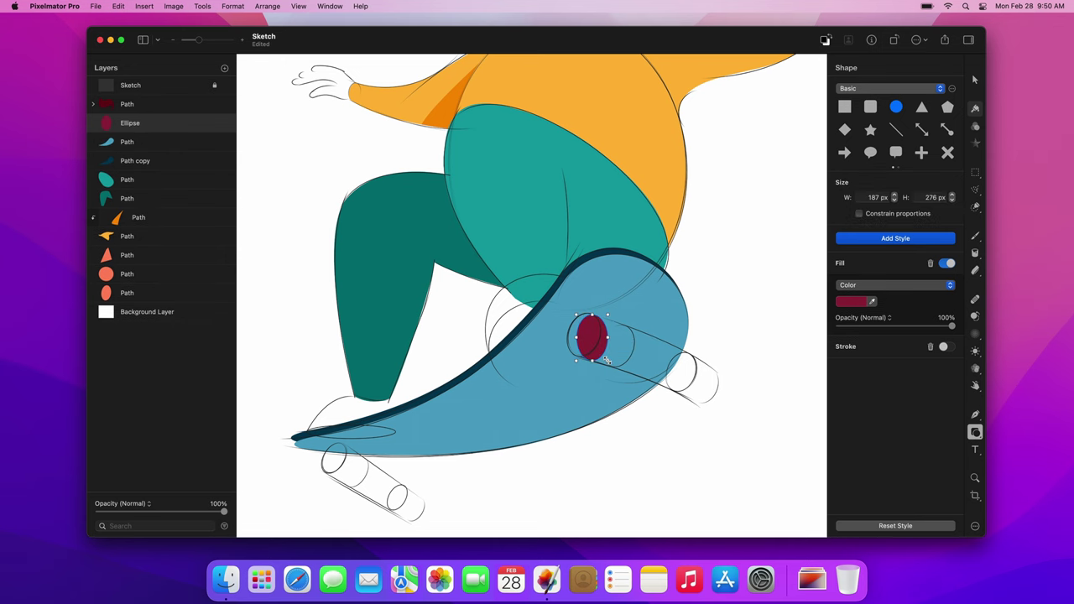
Transform the ellipse to about 203 × 267 px, tilting and moving it to match the sketched wheel face
{"action": "key", "text": "super+t"}
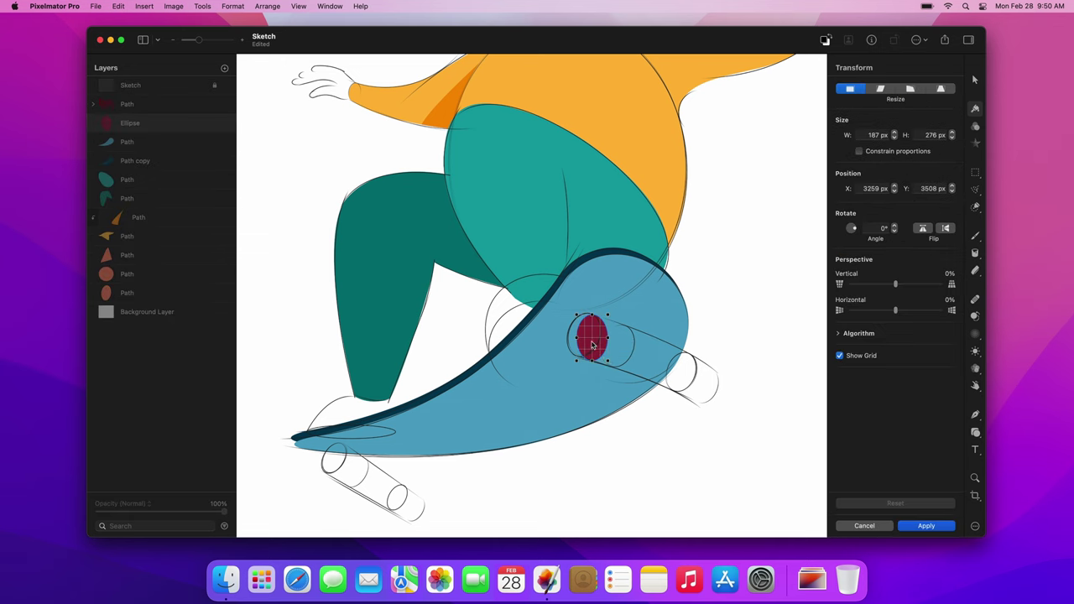
{"action": "mouse_move", "coordinate": [592, 344]}
{"action": "left_mouse_down"}
{"action": "mouse_move", "coordinate": [610, 313]}
{"action": "mouse_move", "coordinate": [585, 338]}
{"action": "mouse_move", "coordinate": [597, 340]}
{"action": "left_mouse_up"}
{"action": "key", "text": "Return"}
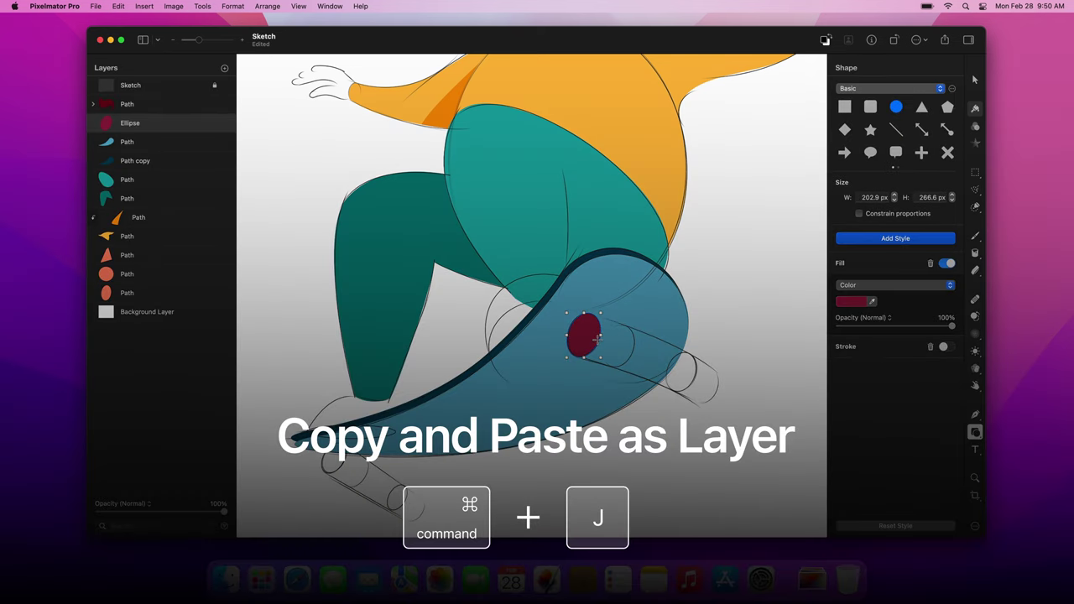
Duplicate the wheel ellipse, place the copy at the wheel's opposite end, and reduce its height to about 252 px
{"action": "key", "text": "super+j"}
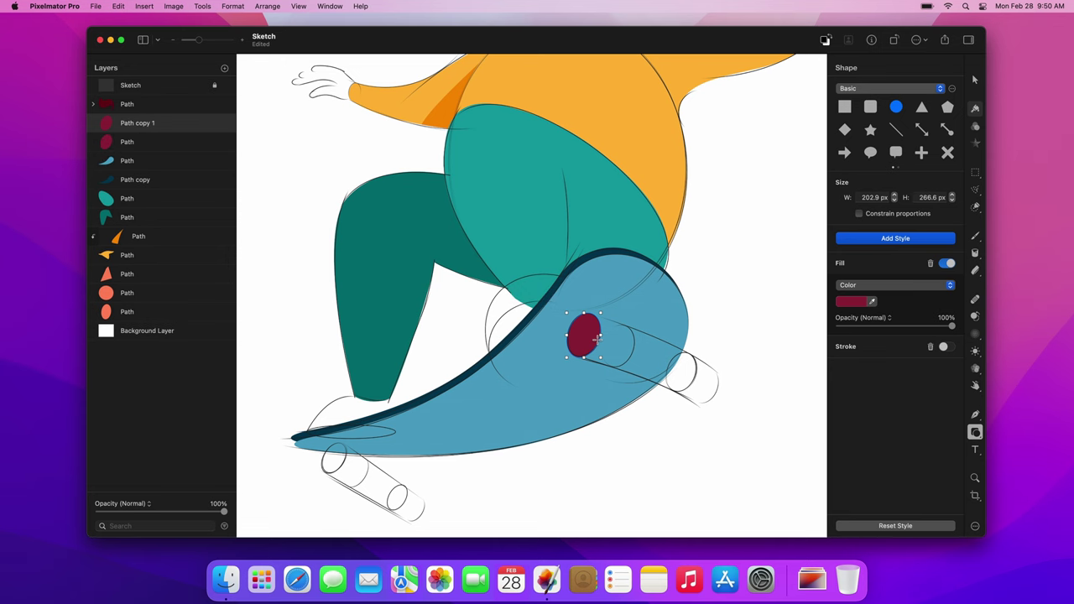
{"action": "left_click_drag", "start_coordinate": [601, 344], "coordinate": [632, 352]}
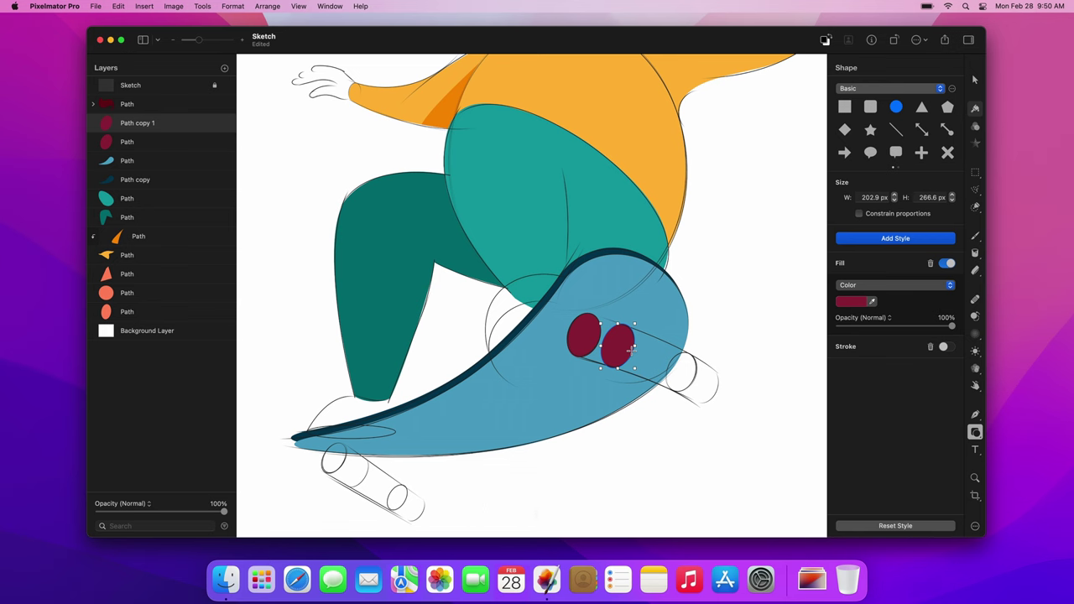
{"action": "key", "text": "super+t"}
{"action": "left_click_drag", "start_coordinate": [619, 367], "coordinate": [619, 364]}
{"action": "left_click_drag", "start_coordinate": [618, 322], "coordinate": [618, 346]}
{"action": "key", "text": "Return"}
Divide the ellipse copy's path, extend its open ends to the first ellipse, and close it as the wheel's side
{"action": "right_click", "coordinate": [608, 345]}
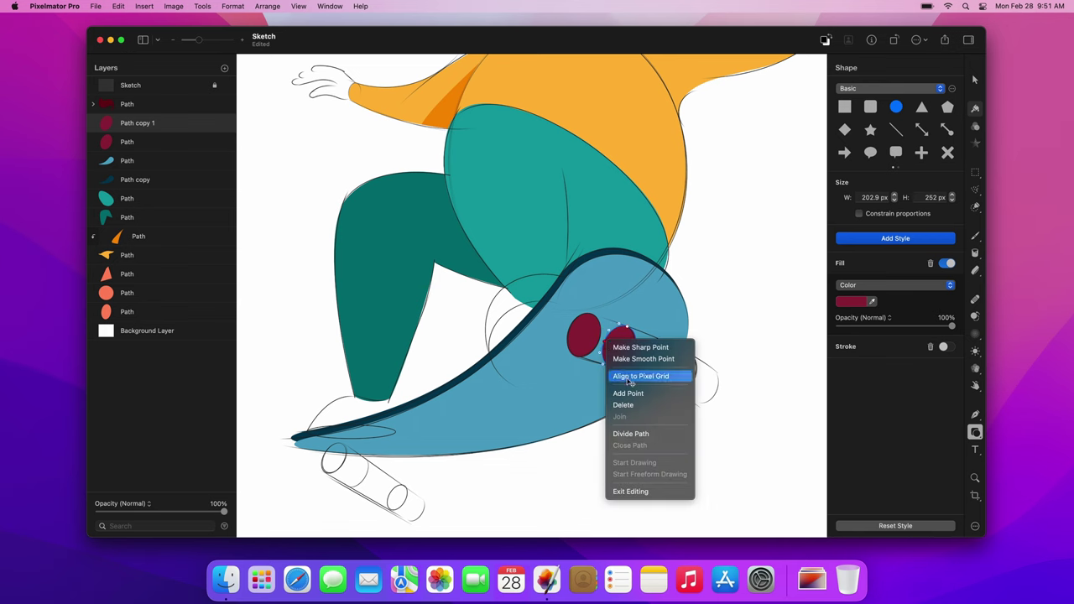
{"action": "left_click", "coordinate": [626, 433]}
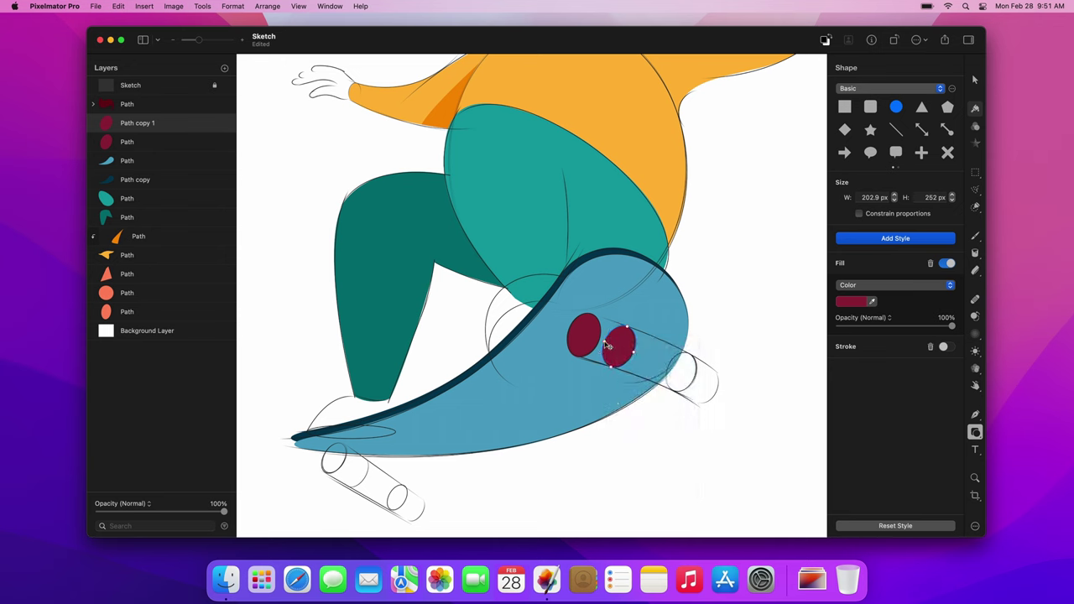
{"action": "left_click_drag", "start_coordinate": [608, 345], "coordinate": [585, 323]}
{"action": "left_click_drag", "start_coordinate": [607, 345], "coordinate": [569, 349]}
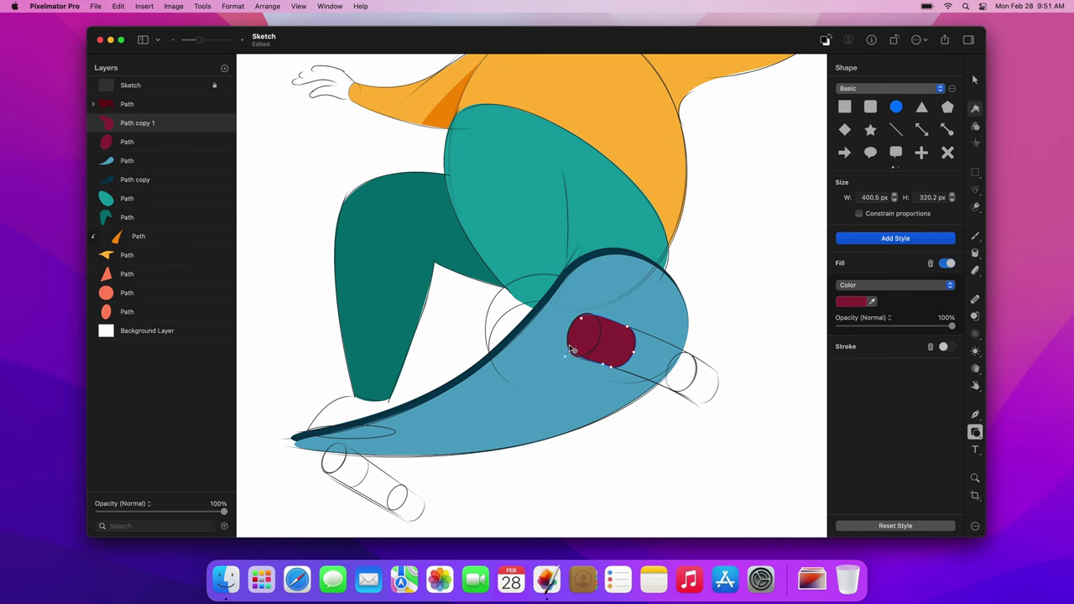
{"action": "right_click", "coordinate": [570, 349]}
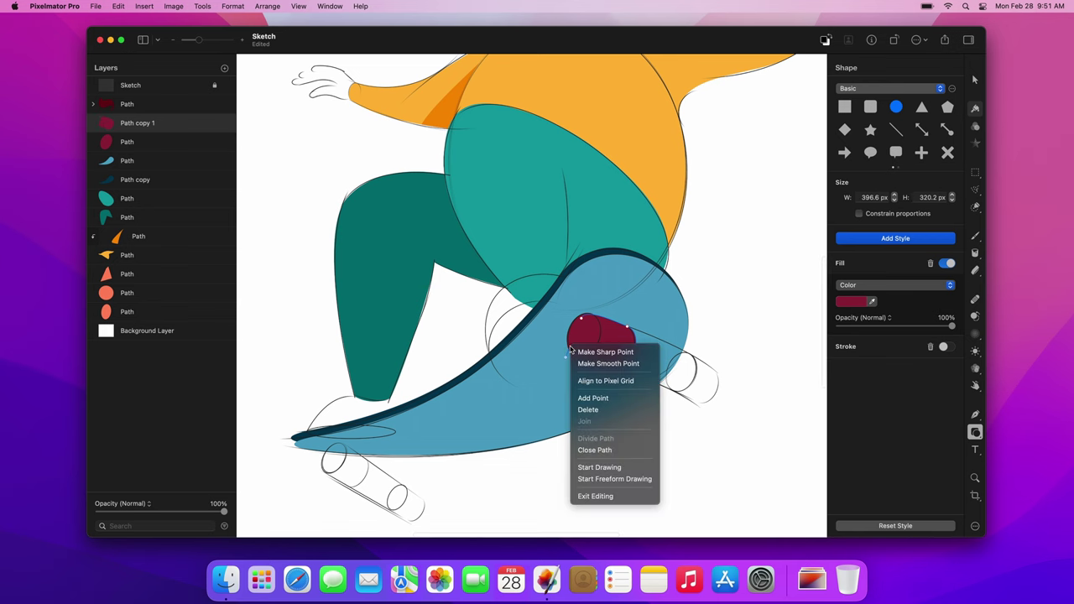
{"action": "left_click", "coordinate": [591, 468]}
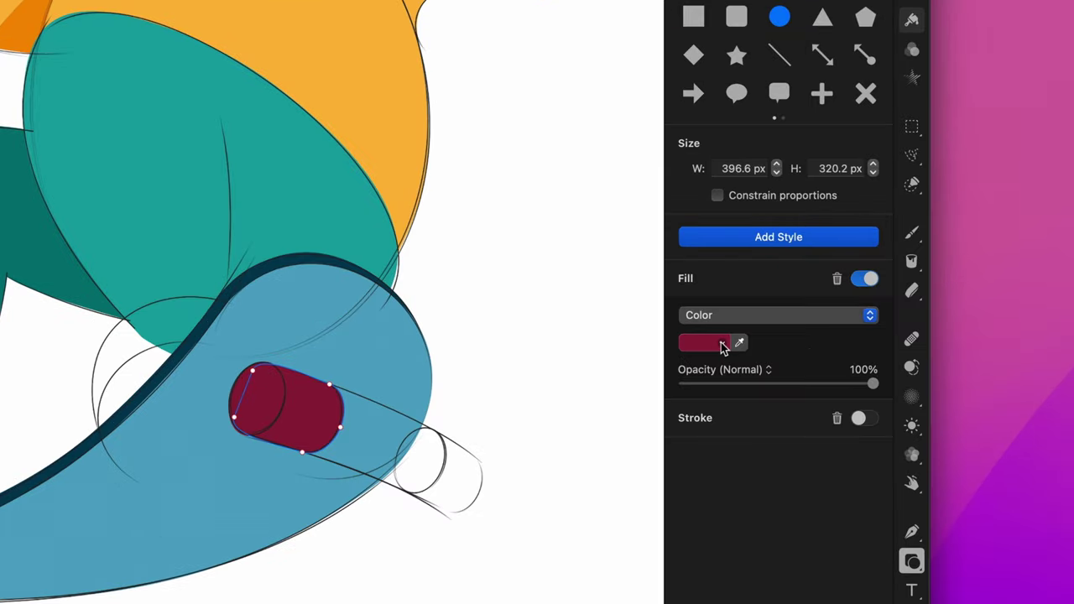
Fill the wheel's side with FF1449 and move its layer beneath the dark face, briefly hiding the Sketch layer to check
{"action": "left_click", "coordinate": [724, 348]}
{"action": "double_click", "coordinate": [797, 334]}
{"action": "type", "text": "FF1449"}
{"action": "key", "text": "Return"}
{"action": "key", "text": "Escape"}
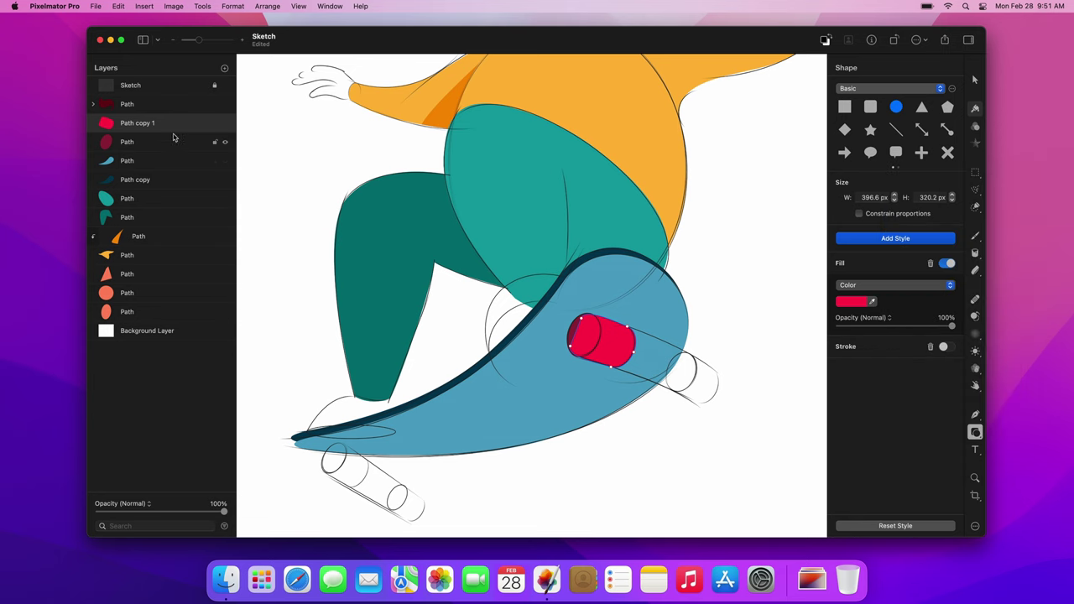
{"action": "left_click_drag", "start_coordinate": [165, 128], "coordinate": [166, 150]}
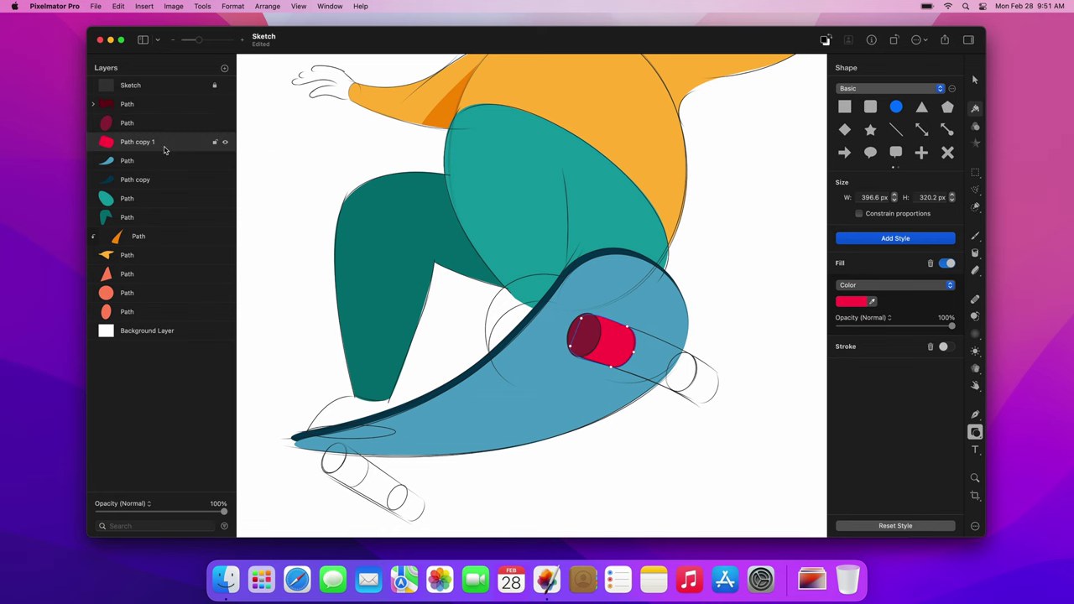
{"action": "key", "text": "super+0"}
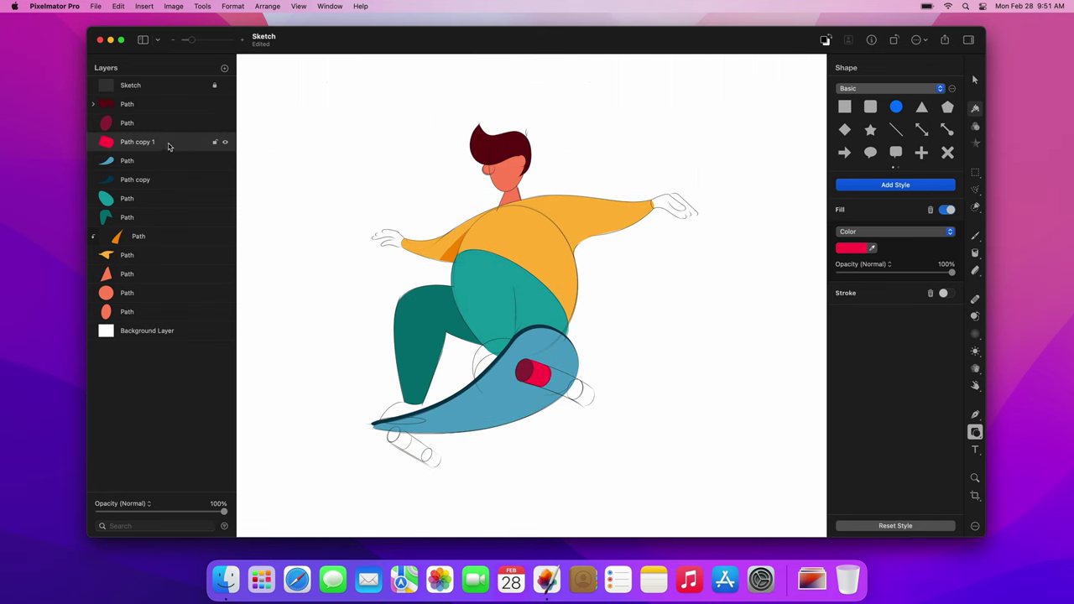
{"action": "left_click", "coordinate": [225, 87]}
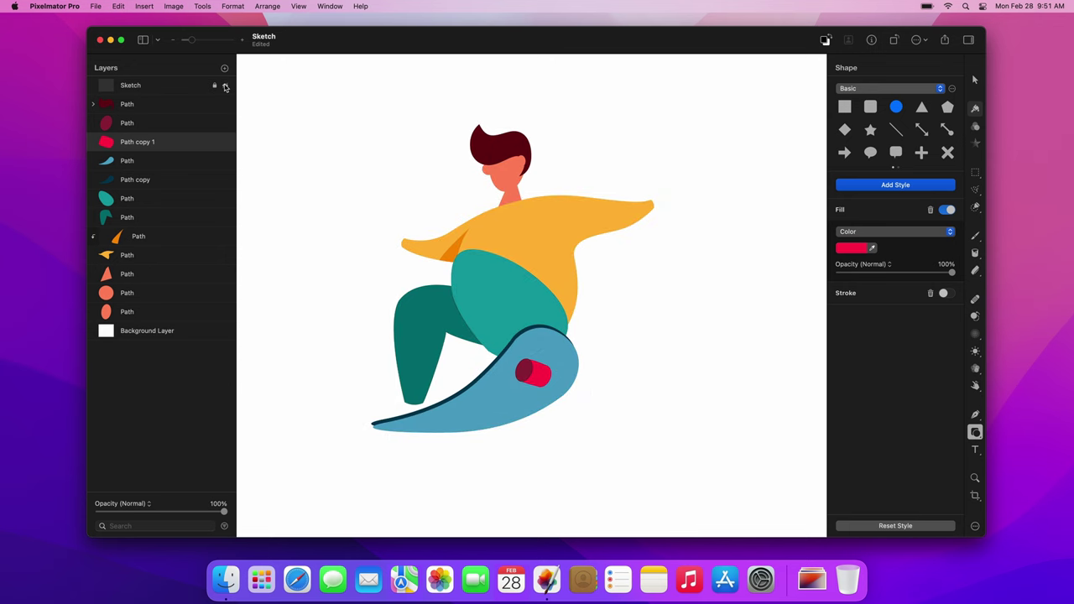
{"action": "left_click", "coordinate": [225, 87]}
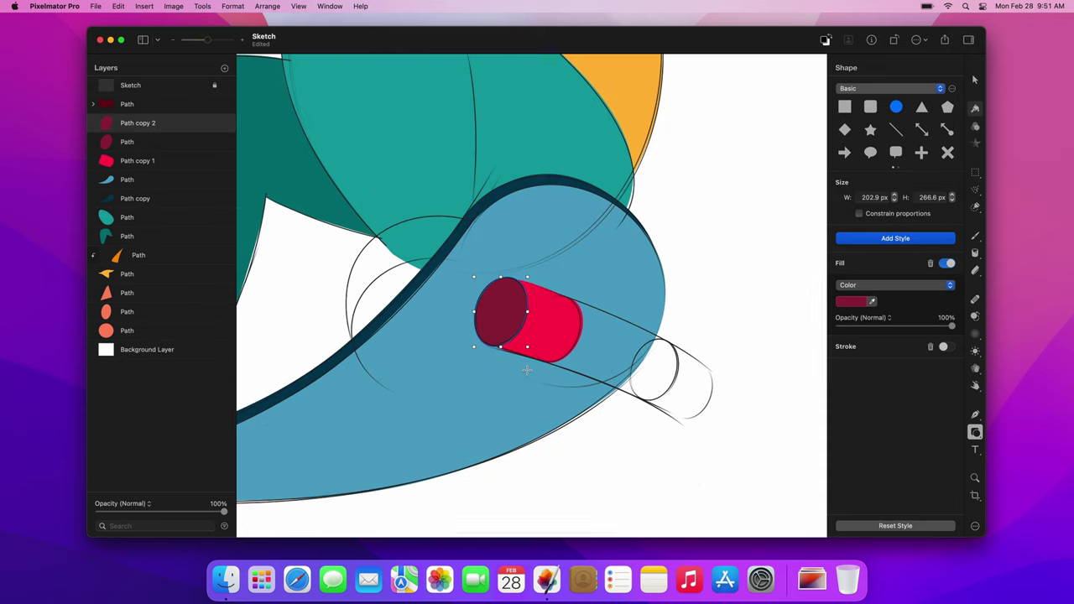
Build the second wheel at the deck's wide end from copies of the first wheel's shapes, with a dark face and a red side
{"action": "left_click_drag", "start_coordinate": [501, 312], "coordinate": [654, 345]}
{"action": "mouse_move", "coordinate": [657, 390]}
{"action": "left_mouse_down"}
{"action": "mouse_move", "coordinate": [633, 381]}
{"action": "mouse_move", "coordinate": [651, 477]}
{"action": "mouse_move", "coordinate": [640, 398]}
{"action": "left_mouse_up"}
{"action": "left_click", "coordinate": [703, 365]}
{"action": "left_click", "coordinate": [851, 301]}
{"action": "left_click", "coordinate": [899, 424]}
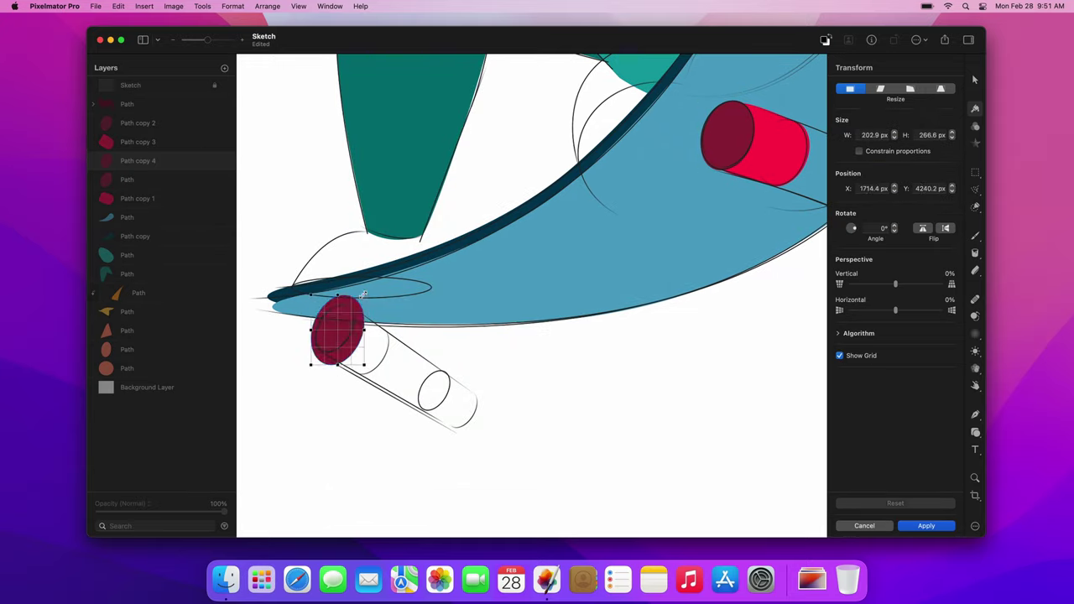
Fit a face ellipse to the first wheel at the deck's narrow end, and shape its red side on the layer beneath
{"action": "mouse_move", "coordinate": [352, 302]}
{"action": "left_mouse_down"}
{"action": "mouse_move", "coordinate": [390, 323]}
{"action": "mouse_move", "coordinate": [341, 307]}
{"action": "left_mouse_up"}
{"action": "key", "text": "Return"}
{"action": "left_click_drag", "start_coordinate": [353, 367], "coordinate": [319, 346]}
{"action": "left_click", "coordinate": [851, 301]}
{"action": "left_click", "coordinate": [900, 424]}
{"action": "left_click_drag", "start_coordinate": [164, 161], "coordinate": [171, 184]}
Place a scaled-down dark face on the second wheel at the deck's narrow end, with a red side layered beneath it
{"action": "left_click_drag", "start_coordinate": [336, 327], "coordinate": [434, 390]}
{"action": "key", "text": "super+f"}
{"action": "mouse_move", "coordinate": [454, 366]}
{"action": "left_mouse_down"}
{"action": "mouse_move", "coordinate": [461, 408]}
{"action": "mouse_move", "coordinate": [435, 374]}
{"action": "left_mouse_up"}
{"action": "key", "text": "Return"}
{"action": "double_click", "coordinate": [463, 408]}
{"action": "left_click_drag", "start_coordinate": [450, 426], "coordinate": [427, 410]}
{"action": "left_click", "coordinate": [851, 301]}
{"action": "left_click", "coordinate": [899, 424]}
{"action": "left_click_drag", "start_coordinate": [164, 161], "coordinate": [170, 187]}
Refine the points of the narrow-end second wheel's face and side so they follow the sketch
{"action": "double_click", "coordinate": [457, 409]}
{"action": "mouse_move", "coordinate": [445, 419]}
{"action": "left_mouse_down"}
{"action": "mouse_move", "coordinate": [426, 407]}
{"action": "mouse_move", "coordinate": [445, 373]}
{"action": "mouse_move", "coordinate": [428, 407]}
{"action": "left_mouse_up"}
{"action": "key", "text": "Return"}
{"action": "double_click", "coordinate": [450, 415]}
{"action": "left_click_drag", "start_coordinate": [445, 374], "coordinate": [447, 376]}
{"action": "key", "text": "Return"}
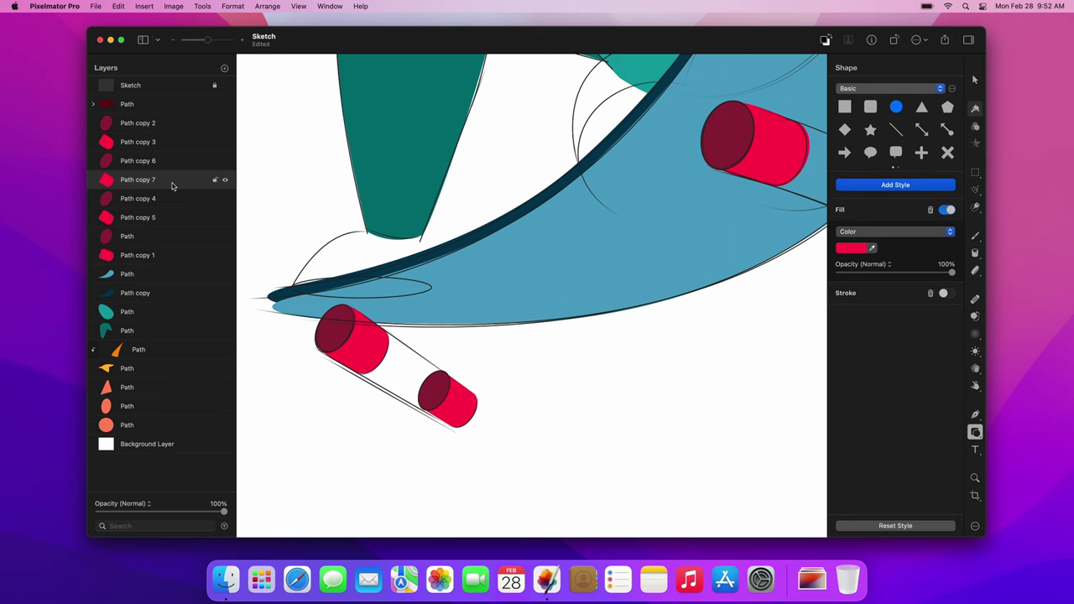
Draw a dark navy axle with a 40 px stroke between the narrow-end wheels, and order its layer between the two wheels
{"action": "key", "text": "p"}
{"action": "left_click", "coordinate": [851, 192]}
{"action": "left_click", "coordinate": [887, 468]}
{"action": "left_click", "coordinate": [935, 175]}
{"action": "type", "text": "15"}
{"action": "key", "text": "BackSpace"}
{"action": "key", "text": "BackSpace"}
{"action": "type", "text": "40"}
{"action": "key", "text": "Return"}
{"action": "left_click", "coordinate": [336, 331]}
{"action": "left_click", "coordinate": [432, 389]}
{"action": "left_click_drag", "start_coordinate": [142, 182], "coordinate": [142, 243]}
{"action": "mouse_move", "coordinate": [142, 179]}
{"action": "left_mouse_down"}
{"action": "mouse_move", "coordinate": [145, 227]}
{"action": "mouse_move", "coordinate": [171, 115]}
{"action": "left_mouse_up"}
Draw a matching axle between the wide-end wheels, and move the first wheel's face and side layers above it
{"action": "scroll", "coordinate": [656, 201], "scroll_direction": "right", "scroll_amount": 6}
{"action": "left_click", "coordinate": [546, 172]}
{"action": "left_click", "coordinate": [693, 228]}
{"action": "left_click", "coordinate": [149, 274]}
{"action": "left_click", "coordinate": [149, 293], "text": "shift"}
{"action": "left_click_drag", "start_coordinate": [149, 275], "coordinate": [149, 120]}
Adjust the points of the wide-end first wheel's face and side to match the sketch outline
{"action": "left_click", "coordinate": [581, 180], "text": "super"}
{"action": "left_click_drag", "start_coordinate": [525, 150], "coordinate": [534, 140]}
{"action": "left_click", "coordinate": [531, 193], "text": "super"}
{"action": "left_click", "coordinate": [574, 193], "text": "super"}
{"action": "left_click_drag", "start_coordinate": [519, 198], "coordinate": [532, 203]}
{"action": "key", "text": "Return"}
{"action": "left_click", "coordinate": [554, 201], "text": "super"}
{"action": "left_click_drag", "start_coordinate": [546, 144], "coordinate": [550, 137]}
{"action": "key", "text": "Return"}
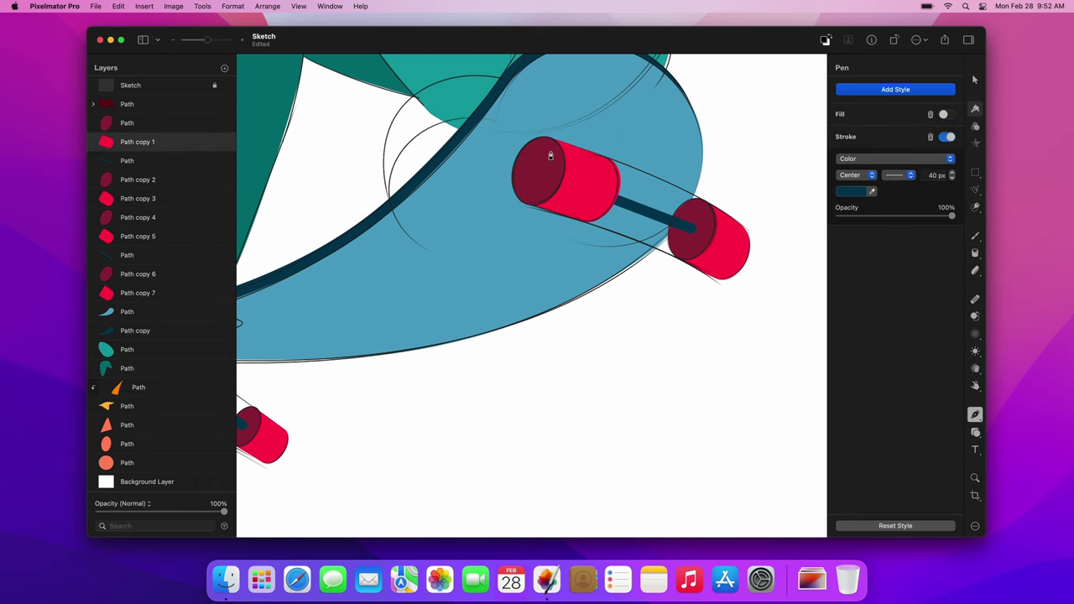
Duplicate the wide-end first wheel's dark face, enlarge the copy to about 285 × 378 px, and rotate it to 357°
{"action": "left_click", "coordinate": [173, 123]}
{"action": "key", "text": "super+j"}
{"action": "key", "text": "super+f"}
{"action": "left_click_drag", "start_coordinate": [512, 206], "coordinate": [508, 217]}
{"action": "left_click_drag", "start_coordinate": [565, 137], "coordinate": [574, 120]}
{"action": "left_click_drag", "start_coordinate": [578, 116], "coordinate": [581, 112]}
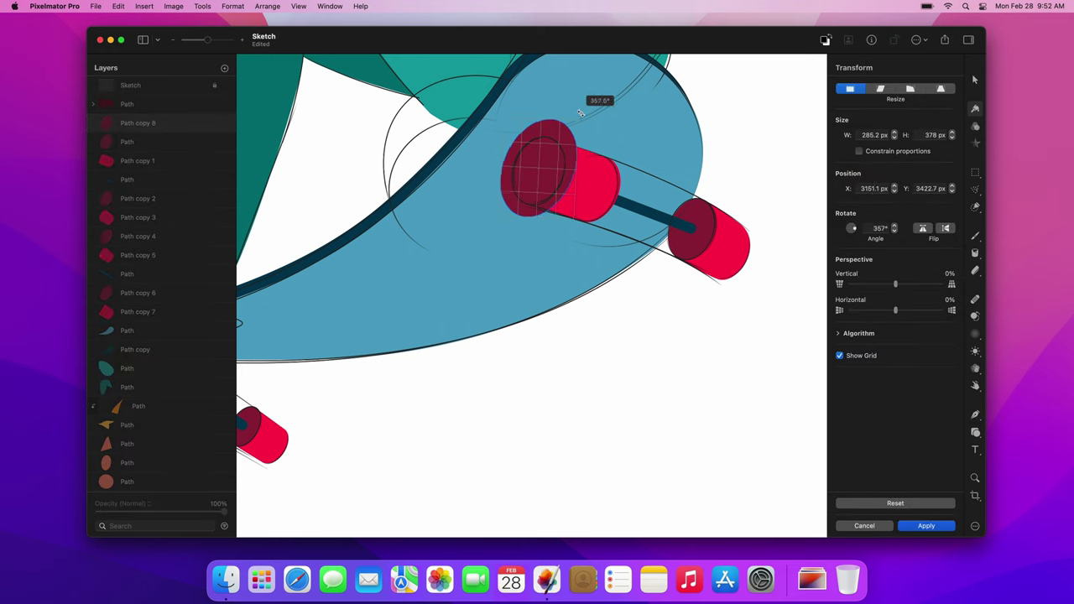
{"action": "key", "text": "Return"}
Delete the enlarged ellipse's top point and replace its fill with a 10 px dark red stroke, leaving a motion arc
{"action": "right_click", "coordinate": [559, 120]}
{"action": "left_click", "coordinate": [577, 184]}
{"action": "left_click", "coordinate": [946, 168]}
{"action": "left_click", "coordinate": [946, 190]}
{"action": "double_click", "coordinate": [935, 229]}
{"action": "type", "text": "10"}
{"action": "left_click", "coordinate": [851, 245]}
{"action": "left_click", "coordinate": [887, 520]}
{"action": "left_click", "coordinate": [890, 251]}
Duplicate the dark face of the wide-end second wheel and enlarge the copy to about 228 × 301 px over the wheel's side
{"action": "left_click", "coordinate": [175, 202]}
{"action": "mouse_move", "coordinate": [693, 245]}
{"action": "left_mouse_down"}
{"action": "mouse_move", "coordinate": [731, 267]}
{"action": "mouse_move", "coordinate": [704, 293]}
{"action": "mouse_move", "coordinate": [705, 251]}
{"action": "left_mouse_up"}
{"action": "key", "text": "super+f"}
{"action": "key", "text": "Return"}
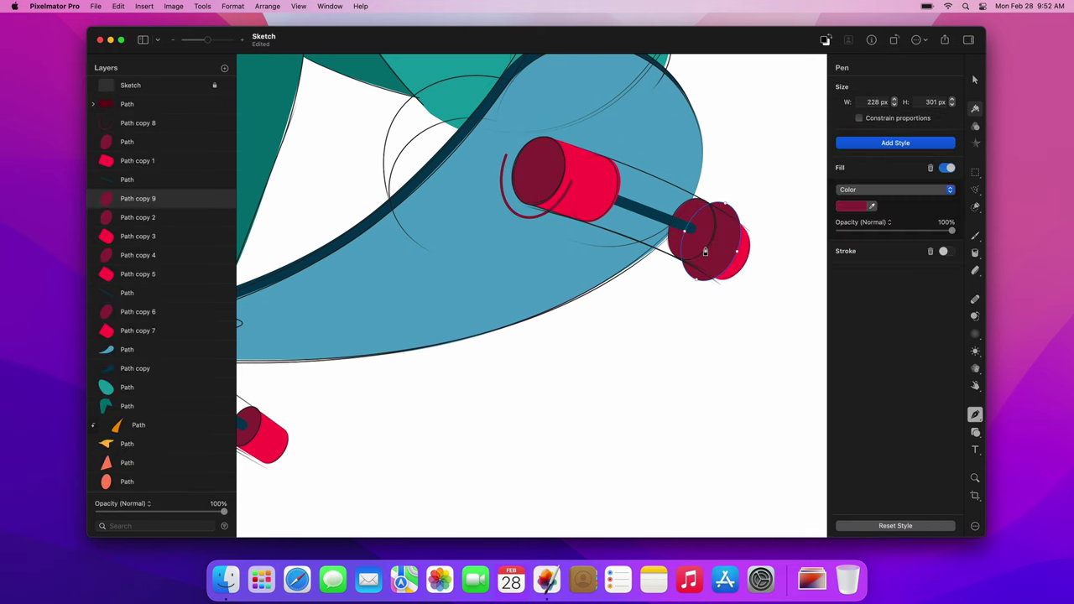
Delete the inner point of the second wheel's enlarged ellipse and replace its fill with a 10 px dark red stroke
{"action": "left_click", "coordinate": [685, 234]}
{"action": "key", "text": "Delete"}
{"action": "right_click", "coordinate": [714, 241]}
{"action": "left_click", "coordinate": [714, 242]}
{"action": "left_click", "coordinate": [947, 168]}
{"action": "left_click", "coordinate": [946, 190]}
{"action": "type", "text": "10"}
{"action": "left_click", "coordinate": [851, 245]}
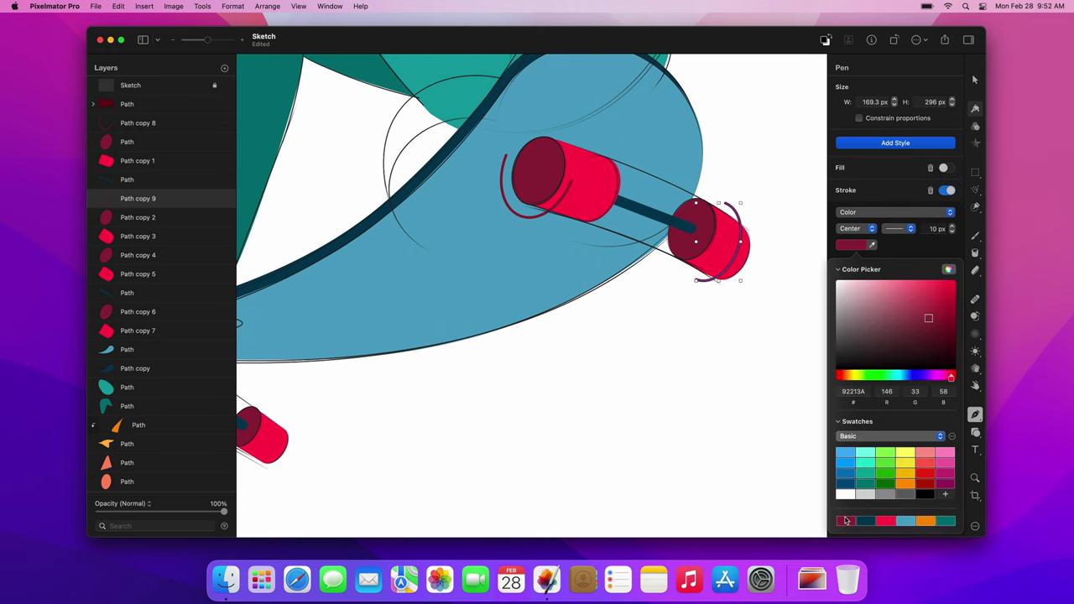
{"action": "left_click", "coordinate": [846, 521]}
{"action": "key", "text": "Return"}
Turn a copy of the narrow-end first wheel's dark face into a dark red stroked arc, and copy the arc to the second wheel
{"action": "scroll", "coordinate": [490, 431], "scroll_direction": "left", "scroll_amount": 5}
{"action": "left_click", "coordinate": [367, 319]}
{"action": "key", "text": "super+d"}
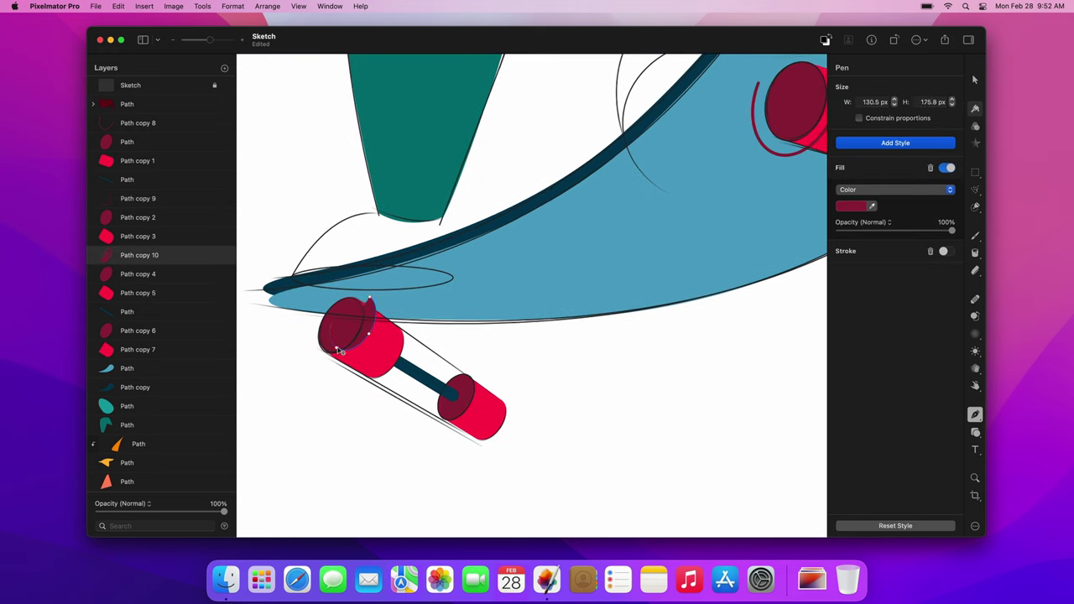
{"action": "left_click", "coordinate": [946, 168]}
{"action": "left_click", "coordinate": [947, 191]}
{"action": "left_click", "coordinate": [851, 245]}
{"action": "left_click", "coordinate": [846, 521]}
{"action": "key", "text": "Return"}
{"action": "mouse_move", "coordinate": [375, 314]}
{"action": "left_mouse_down"}
{"action": "mouse_move", "coordinate": [509, 439]}
{"action": "mouse_move", "coordinate": [485, 428]}
{"action": "left_mouse_up"}
Reshape the tip of the skateboard's dark edge at the narrow end by editing its path points
{"action": "key", "text": "v"}
{"action": "scroll", "coordinate": [489, 432], "scroll_direction": "down", "scroll_amount": 10}
{"action": "left_click", "coordinate": [376, 426]}
{"action": "scroll", "coordinate": [369, 432], "scroll_direction": "up", "scroll_amount": 10}
{"action": "double_click", "coordinate": [407, 399]}
{"action": "left_click", "coordinate": [404, 398]}
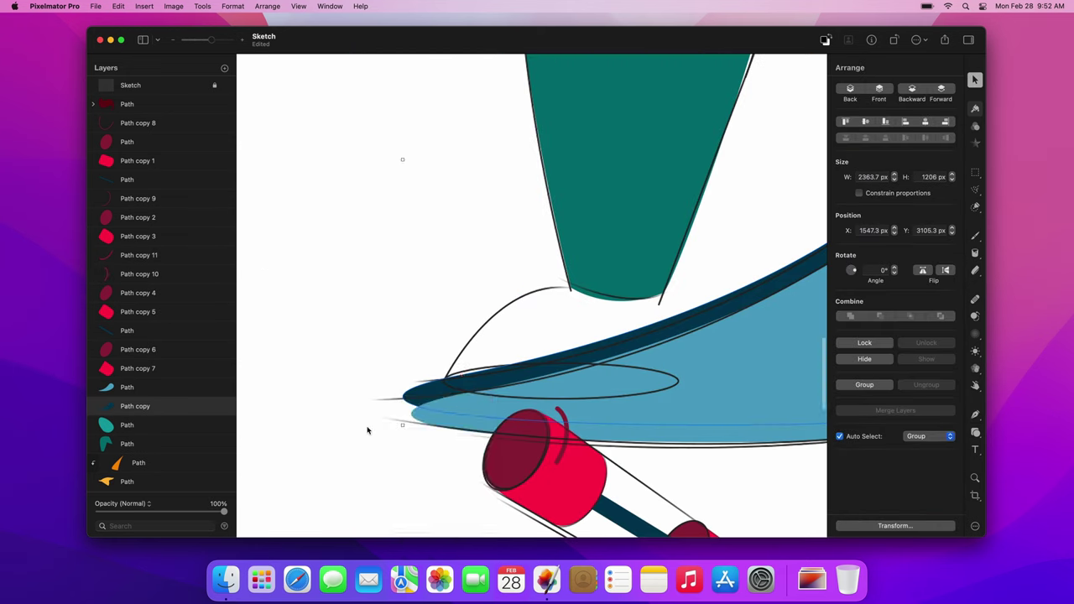
{"action": "left_click_drag", "start_coordinate": [422, 446], "coordinate": [410, 411]}
Group all skateboard, wheel, axle and motion-line layers together
{"action": "key", "text": "super+0"}
{"action": "left_click", "coordinate": [180, 406]}
{"action": "left_click", "coordinate": [180, 126], "text": "shift"}
{"action": "key", "text": "super+g"}
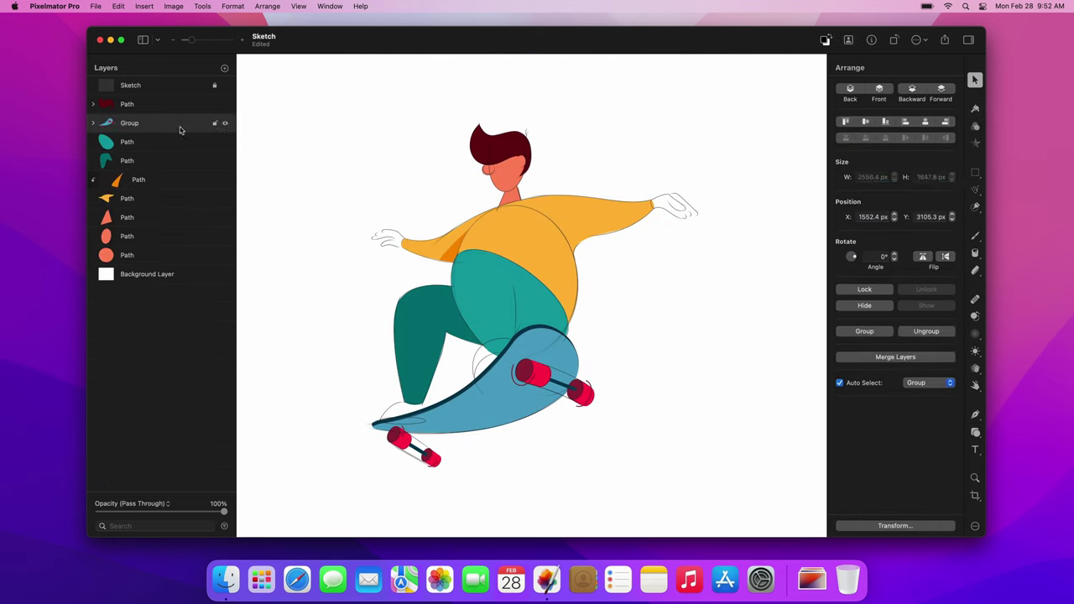
Draw a red ellipse of about 606 × 468 px over the sketched shoe at the skateboard's narrow end
{"action": "key", "text": "u"}
{"action": "left_click", "coordinate": [863, 250]}
{"action": "left_click", "coordinate": [885, 524]}
{"action": "scroll", "coordinate": [395, 470], "scroll_direction": "up", "scroll_amount": 10}
{"action": "left_click", "coordinate": [896, 106]}
{"action": "left_click_drag", "start_coordinate": [458, 341], "coordinate": [512, 370]}
{"action": "left_click_drag", "start_coordinate": [369, 370], "coordinate": [359, 392]}
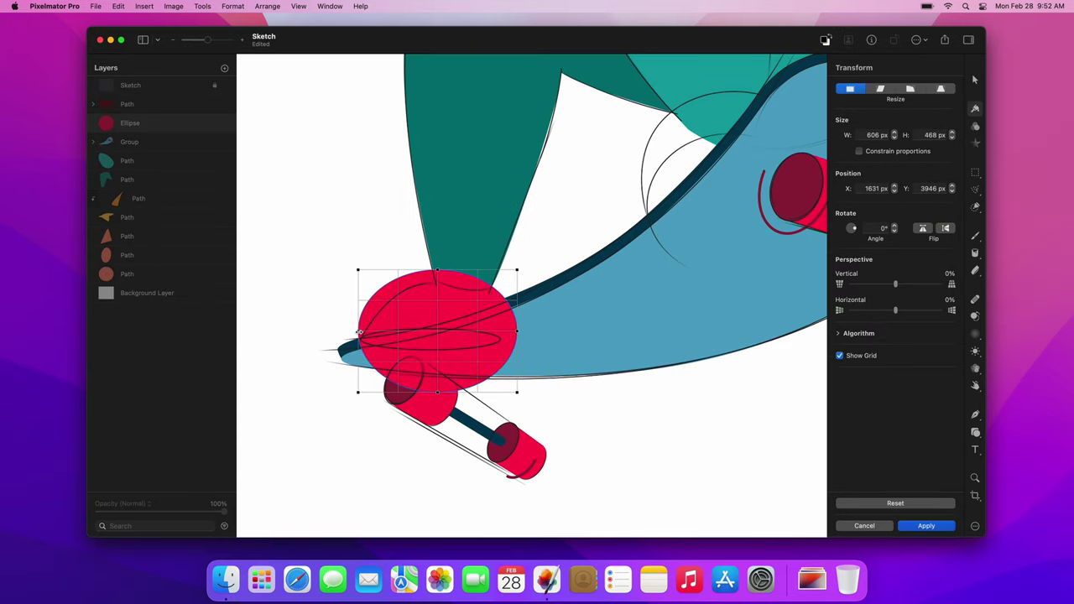
{"action": "key", "text": "Return"}
Delete the red ellipse's lowest point and adjust its side points to form the narrow-end shoe's rounded shape
{"action": "left_click", "coordinate": [437, 392]}
{"action": "key", "text": "Delete"}
{"action": "left_click_drag", "start_coordinate": [359, 332], "coordinate": [361, 339]}
{"action": "left_click_drag", "start_coordinate": [517, 331], "coordinate": [507, 324]}
{"action": "key", "text": "Return"}
Draw a dark red ellipse as the narrow-end shoe's shading, clip it to the shoe, and move both layers below the skateboard group
{"action": "left_click", "coordinate": [872, 301]}
{"action": "left_click", "coordinate": [404, 380]}
{"action": "mouse_move", "coordinate": [388, 322]}
{"action": "left_mouse_down"}
{"action": "mouse_move", "coordinate": [515, 364]}
{"action": "mouse_move", "coordinate": [346, 309]}
{"action": "left_mouse_up"}
{"action": "key", "text": "Return"}
{"action": "key", "text": "alt+super+g"}
{"action": "left_click", "coordinate": [168, 142], "text": "shift"}
{"action": "mouse_move", "coordinate": [168, 142]}
{"action": "left_mouse_down"}
{"action": "mouse_move", "coordinate": [168, 189]}
{"action": "mouse_move", "coordinate": [151, 137]}
{"action": "left_mouse_up"}
Draw a red ellipse for the second shoe behind the skateboard's wide end and fit it to the sketch
{"action": "left_click", "coordinate": [155, 144]}
{"action": "scroll", "coordinate": [532, 295], "scroll_direction": "right", "scroll_amount": 3}
{"action": "left_click", "coordinate": [851, 248]}
{"action": "left_click", "coordinate": [885, 524]}
{"action": "left_click_drag", "start_coordinate": [546, 228], "coordinate": [690, 354]}
{"action": "key", "text": "super+t"}
{"action": "left_click_drag", "start_coordinate": [690, 354], "coordinate": [702, 376]}
{"action": "key", "text": "Return"}
Add a dark red ellipse as the second shoe's shading, clip it to the shoe, and move both layers below the skateboard group
{"action": "left_click_drag", "start_coordinate": [527, 239], "coordinate": [658, 371]}
{"action": "left_click", "coordinate": [872, 301]}
{"action": "key", "text": "super+t"}
{"action": "key", "text": "Return"}
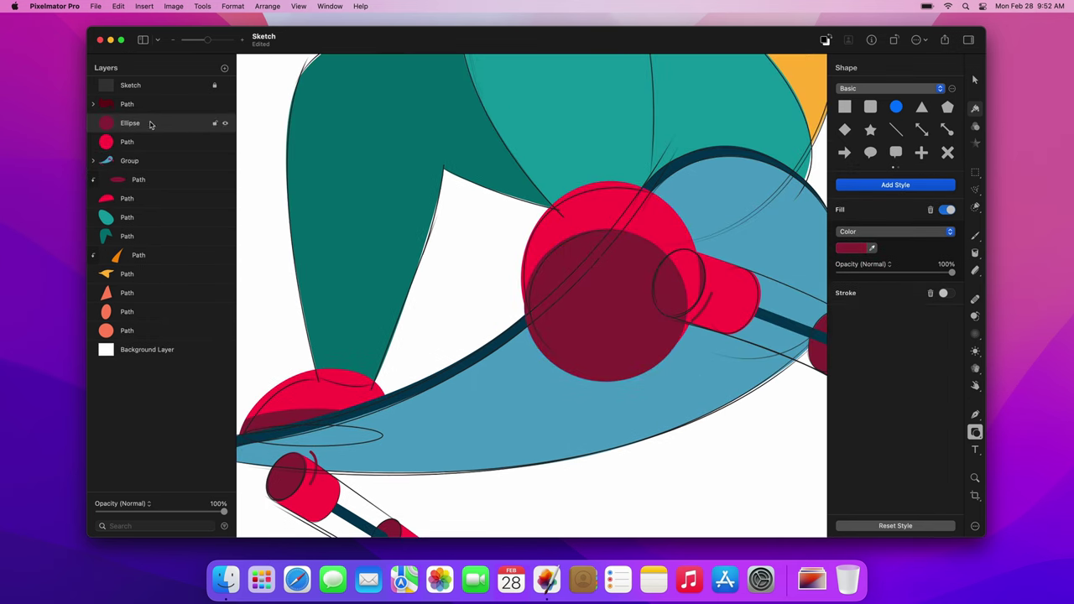
{"action": "key", "text": "alt+super+g"}
{"action": "left_click", "coordinate": [158, 142], "text": "shift"}
{"action": "left_click_drag", "start_coordinate": [158, 142], "coordinate": [171, 158]}
Draw a closed teardrop-shaped lace loop with the Pen tool on top of the narrow-end shoe
{"action": "left_click", "coordinate": [162, 140]}
{"action": "scroll", "coordinate": [319, 235], "scroll_direction": "left", "scroll_amount": 3}
{"action": "key", "text": "p"}
{"action": "left_click", "coordinate": [456, 315]}
{"action": "left_click_drag", "start_coordinate": [470, 260], "coordinate": [510, 274]}
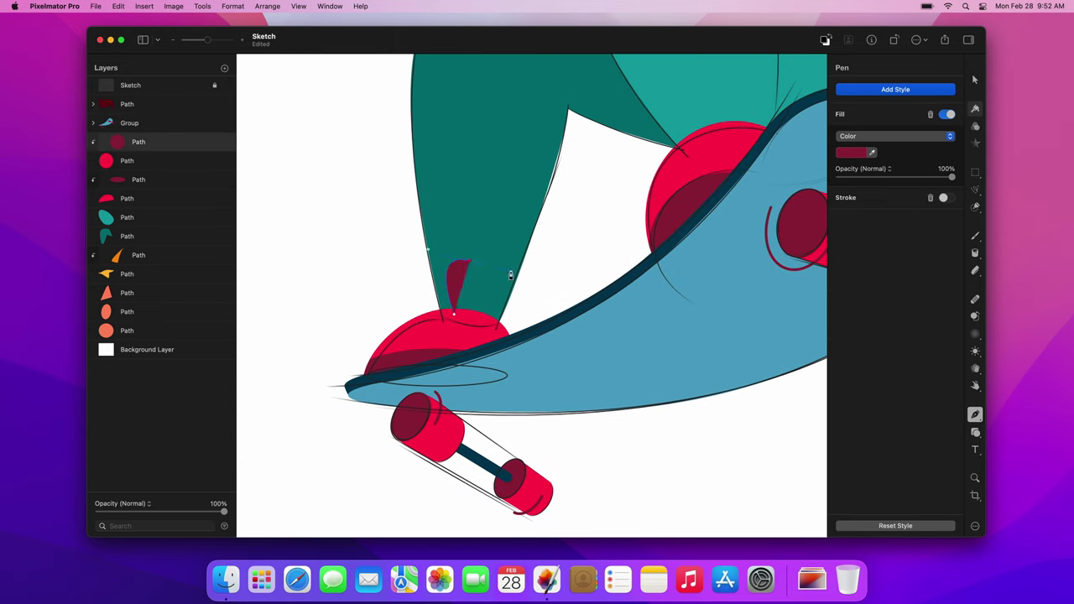
{"action": "left_click", "coordinate": [456, 314]}
Turn off the lace loop's fill and give it a golden yellow stroke
{"action": "left_click", "coordinate": [947, 168]}
{"action": "left_click", "coordinate": [949, 191]}
{"action": "left_click", "coordinate": [851, 245]}
{"action": "left_click", "coordinate": [925, 521]}
{"action": "key", "text": "super+z"}
{"action": "left_click", "coordinate": [851, 245]}
{"action": "left_click", "coordinate": [905, 473]}
Duplicate the lace loop and transform the copy into a smaller, flatter loop beside the first
{"action": "mouse_move", "coordinate": [466, 287]}
{"action": "left_mouse_down"}
{"action": "mouse_move", "coordinate": [426, 308]}
{"action": "mouse_move", "coordinate": [440, 308]}
{"action": "left_mouse_up"}
{"action": "key", "text": "super+t"}
{"action": "mouse_move", "coordinate": [444, 272]}
{"action": "left_mouse_down"}
{"action": "mouse_move", "coordinate": [403, 282]}
{"action": "mouse_move", "coordinate": [422, 308]}
{"action": "left_mouse_up"}
{"action": "key", "text": "Return"}
Reposition the upright lace loop to meet the flatter one, and move both loop layers below the shoe layers
{"action": "left_click", "coordinate": [484, 277]}
{"action": "key", "text": "super+t"}
{"action": "left_click_drag", "start_coordinate": [486, 258], "coordinate": [480, 256]}
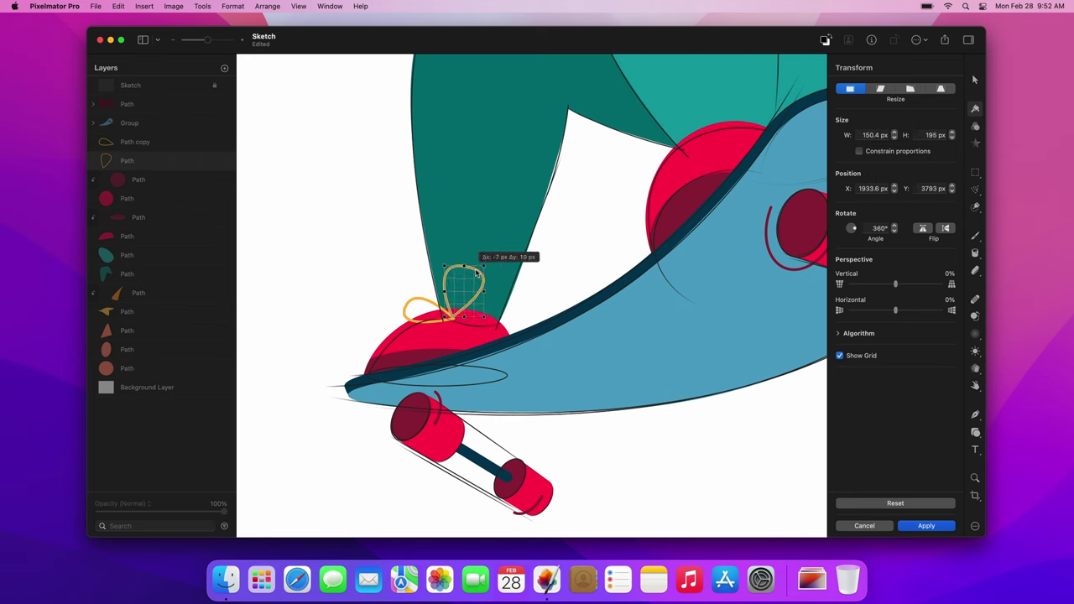
{"action": "key", "text": "Return"}
{"action": "left_click_drag", "start_coordinate": [168, 144], "coordinate": [169, 242]}
Draw a tall triangular fold shadow about 281 × 699 px on the raised trouser leg and fill it dark teal
{"action": "key", "text": "super+0"}
{"action": "scroll", "coordinate": [544, 320], "scroll_direction": "up", "scroll_amount": 5}
{"action": "left_click", "coordinate": [475, 245]}
{"action": "left_click", "coordinate": [477, 382]}
{"action": "left_click", "coordinate": [528, 360]}
{"action": "left_click", "coordinate": [475, 246]}
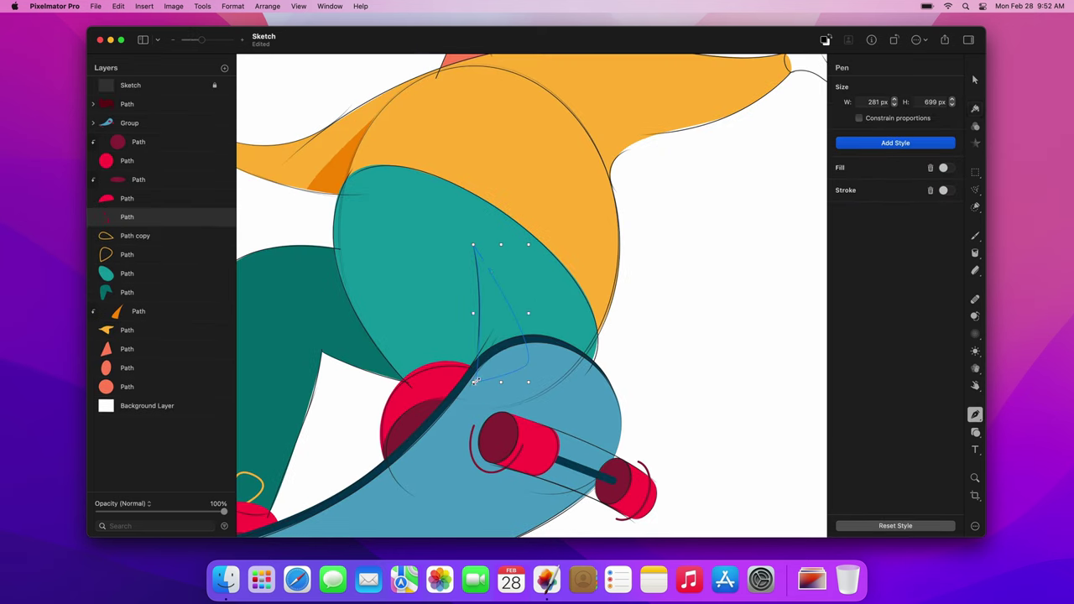
{"action": "left_click", "coordinate": [947, 168]}
{"action": "left_click", "coordinate": [859, 206]}
{"action": "left_click", "coordinate": [846, 483]}
Trace the hand of the shorter, lower arm with the Pen tool, from the wrist around the fingers
{"action": "key", "text": "super+0"}
{"action": "scroll", "coordinate": [369, 225], "scroll_direction": "up", "scroll_amount": 5}
{"action": "left_click", "coordinate": [554, 249]}
{"action": "mouse_move", "coordinate": [504, 207]}
{"action": "left_mouse_down"}
{"action": "mouse_move", "coordinate": [479, 199]}
{"action": "mouse_move", "coordinate": [355, 256]}
{"action": "left_mouse_up"}
{"action": "left_click_drag", "start_coordinate": [370, 256], "coordinate": [401, 251]}
{"action": "left_click", "coordinate": [499, 258]}
{"action": "left_click_drag", "start_coordinate": [410, 289], "coordinate": [413, 298]}
{"action": "left_click_drag", "start_coordinate": [458, 288], "coordinate": [537, 303]}
{"action": "left_click", "coordinate": [553, 249]}
{"action": "left_click_drag", "start_coordinate": [354, 250], "coordinate": [357, 258]}
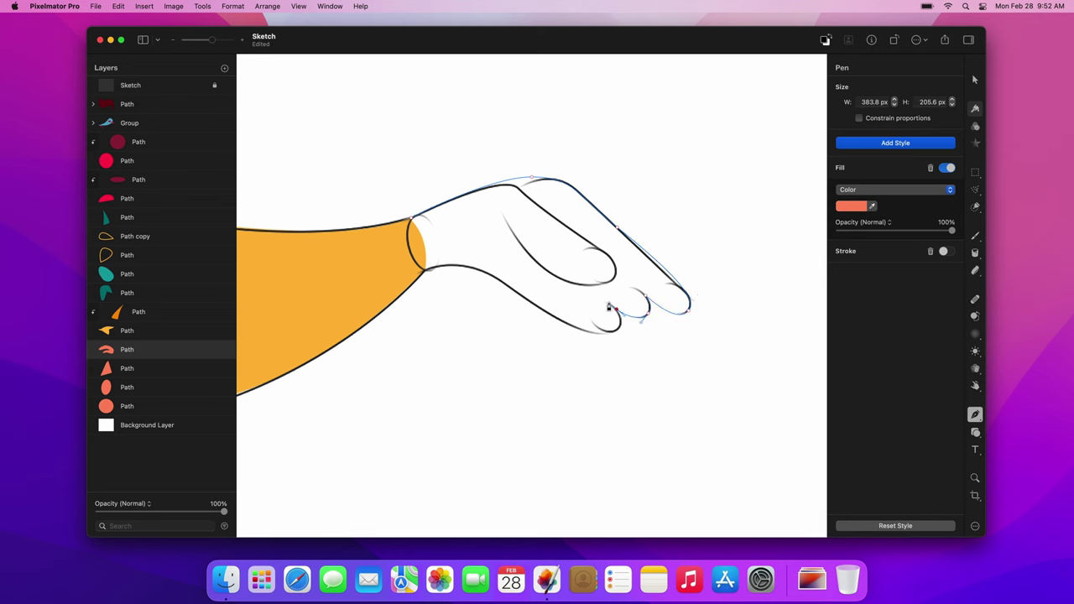
Finish tracing the outstretched arm's hand around the fingers and wrist, close the path, and turn on its fill
{"action": "left_click_drag", "start_coordinate": [611, 333], "coordinate": [594, 330]}
{"action": "left_click_drag", "start_coordinate": [425, 270], "coordinate": [410, 291]}
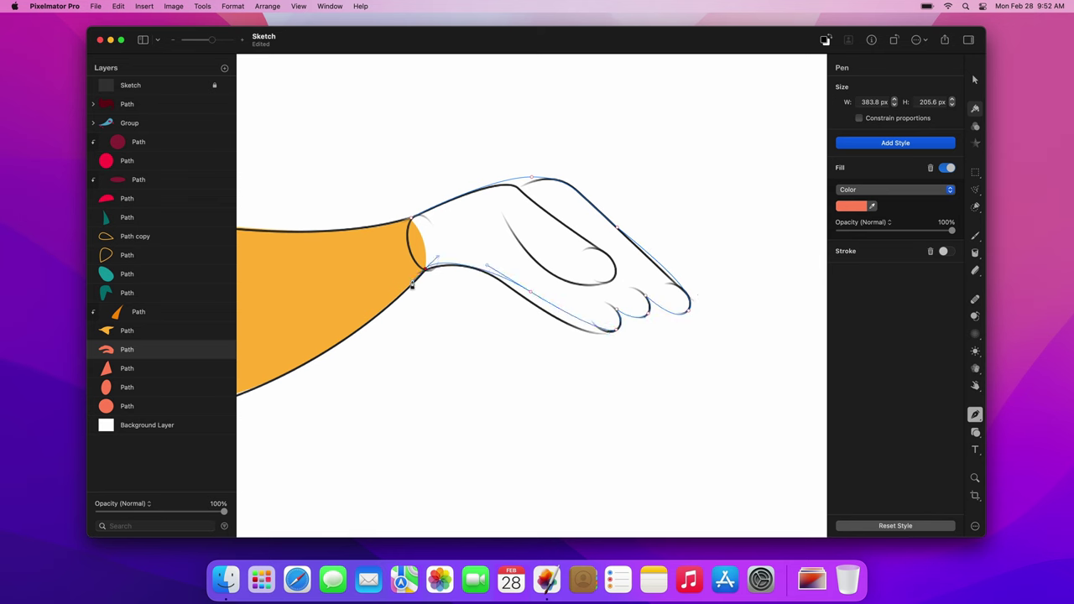
{"action": "left_click", "coordinate": [411, 218]}
{"action": "left_click", "coordinate": [947, 168]}
{"action": "key", "text": "Escape"}
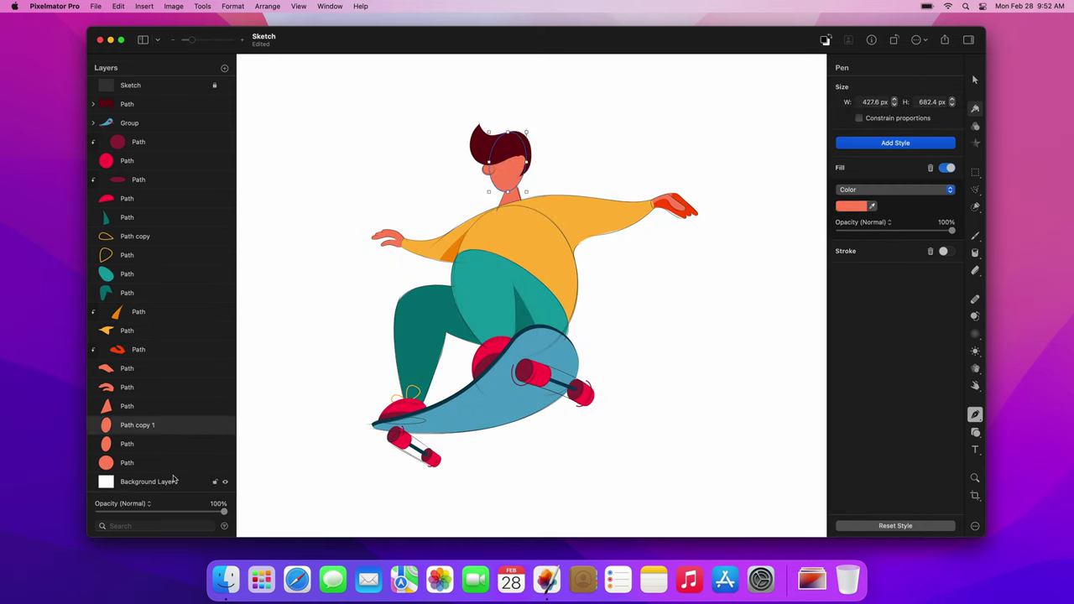
Clip the copied face shape to the neck as its shadow, and group the trousers-and-shoes, shirt and skin layers separately
{"action": "right_click", "coordinate": [150, 434]}
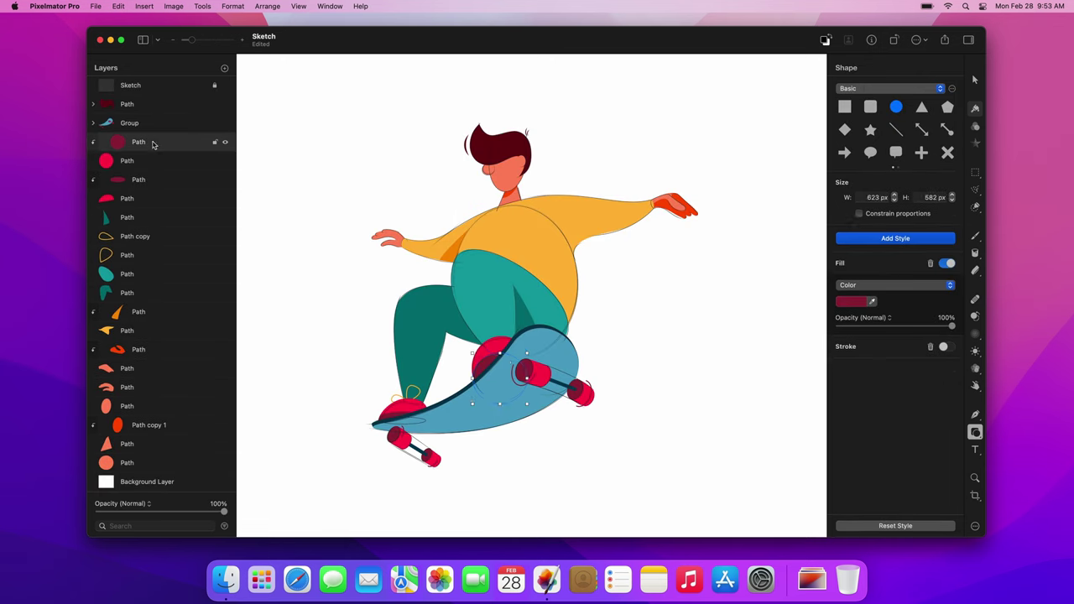
{"action": "right_click", "coordinate": [174, 245]}
{"action": "left_click", "coordinate": [181, 246]}
{"action": "left_click", "coordinate": [147, 198]}
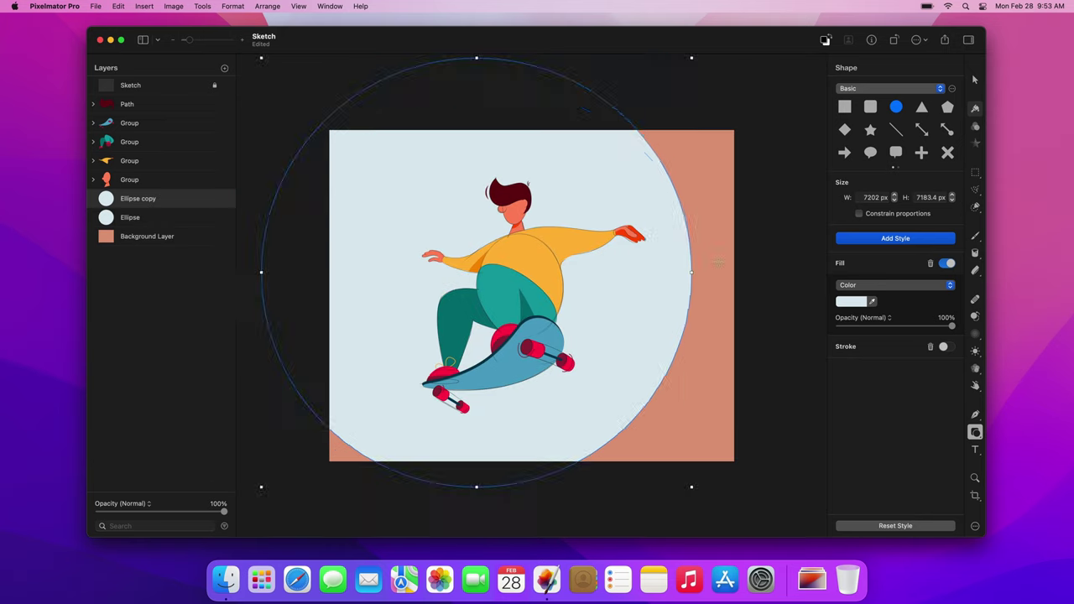
Turn off the fill of the enlarged background circle copy and turn on its stroke
{"action": "left_click", "coordinate": [945, 264]}
{"action": "left_click", "coordinate": [945, 286]}
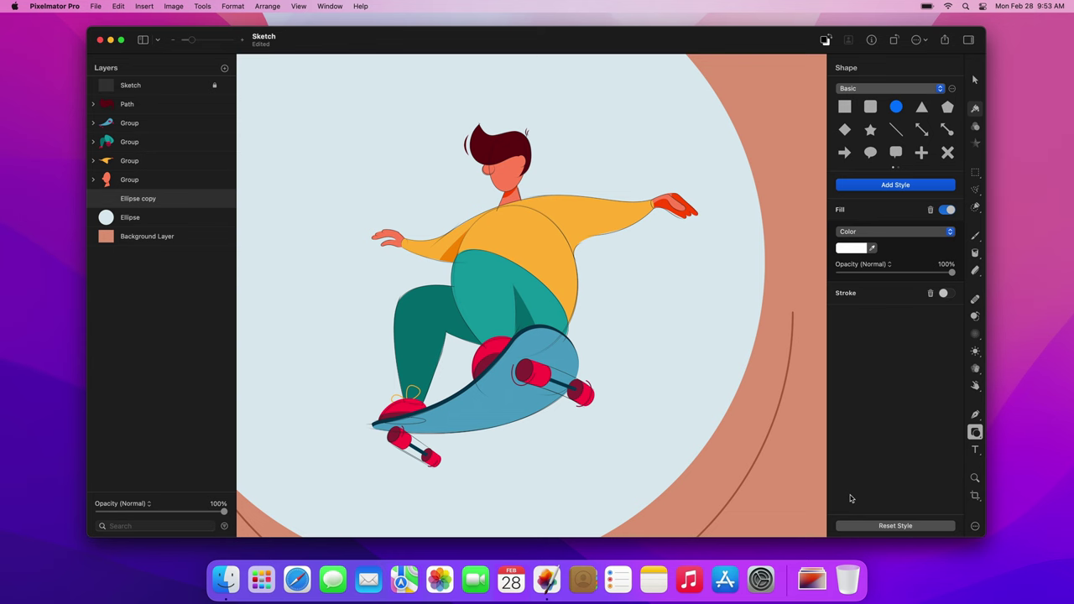
Draw overlapping white circles forming a cloud in the lower-left part of the background circle and unite them into one merged shape
{"action": "left_click", "coordinate": [268, 463]}
{"action": "left_click_drag", "start_coordinate": [268, 463], "coordinate": [299, 485]}
{"action": "left_click_drag", "start_coordinate": [311, 472], "coordinate": [322, 501]}
{"action": "left_click_drag", "start_coordinate": [338, 485], "coordinate": [358, 511]}
{"action": "left_click_drag", "start_coordinate": [384, 486], "coordinate": [402, 467]}
{"action": "left_click_drag", "start_coordinate": [366, 502], "coordinate": [405, 514]}
{"action": "left_click_drag", "start_coordinate": [440, 479], "coordinate": [429, 491]}
{"action": "left_click_drag", "start_coordinate": [399, 518], "coordinate": [418, 528]}
{"action": "left_click", "coordinate": [181, 292], "text": "shift"}
{"action": "key", "text": "alt+super+u"}
{"action": "right_click", "coordinate": [181, 195]}
{"action": "left_click", "coordinate": [195, 347]}
Place a copy of the pale blue background circle above the cloud and position its edge across the cloud's underside
{"action": "left_click_drag", "start_coordinate": [187, 236], "coordinate": [187, 193]}
{"action": "left_click_drag", "start_coordinate": [223, 512], "coordinate": [177, 512]}
{"action": "left_click_drag", "start_coordinate": [317, 398], "coordinate": [352, 400]}
{"action": "left_click_drag", "start_coordinate": [800, 262], "coordinate": [730, 262]}
{"action": "left_click_drag", "start_coordinate": [654, 289], "coordinate": [663, 287]}
{"action": "left_click_drag", "start_coordinate": [178, 512], "coordinate": [225, 511]}
Trim the cloud's underside with the circle copy, merge the result, and adjust the cloud pieces' position
{"action": "left_click", "coordinate": [179, 219], "text": "shift"}
{"action": "right_click", "coordinate": [179, 220]}
{"action": "left_click", "coordinate": [213, 397]}
{"action": "left_click_drag", "start_coordinate": [325, 489], "coordinate": [316, 478]}
{"action": "left_click_drag", "start_coordinate": [247, 439], "coordinate": [275, 453]}
{"action": "left_click_drag", "start_coordinate": [362, 496], "coordinate": [347, 496]}
Draw a second cloud from overlapping white circles, merge them into one shape, and move it behind the trailing leg
{"action": "mouse_move", "coordinate": [306, 380]}
{"action": "left_mouse_down"}
{"action": "mouse_move", "coordinate": [373, 314]}
{"action": "mouse_move", "coordinate": [361, 325]}
{"action": "left_mouse_up"}
{"action": "left_click_drag", "start_coordinate": [341, 346], "coordinate": [383, 355]}
{"action": "mouse_move", "coordinate": [403, 334]}
{"action": "left_mouse_down"}
{"action": "mouse_move", "coordinate": [413, 325]}
{"action": "mouse_move", "coordinate": [430, 361]}
{"action": "mouse_move", "coordinate": [484, 306]}
{"action": "left_mouse_up"}
{"action": "left_click_drag", "start_coordinate": [442, 361], "coordinate": [464, 350]}
{"action": "left_click", "coordinate": [182, 236], "text": "shift"}
{"action": "right_click", "coordinate": [183, 236]}
{"action": "left_click", "coordinate": [195, 396]}
{"action": "left_click_drag", "start_coordinate": [373, 352], "coordinate": [360, 345]}
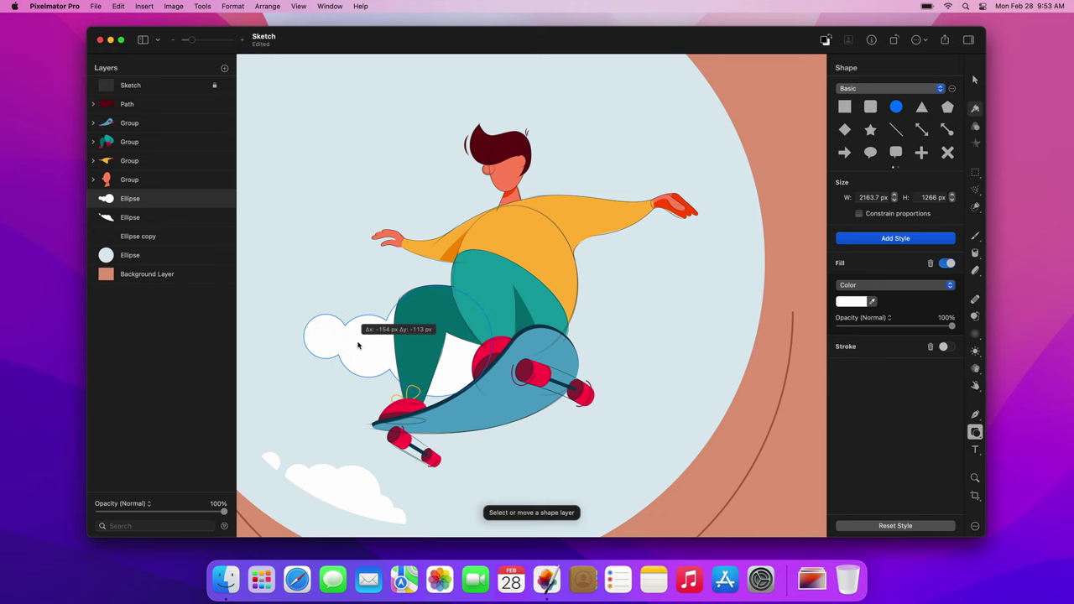
Trim the second cloud to the curve of a repositioned, white-filled background circle copy and adjust the cloud's position
{"action": "left_click", "coordinate": [190, 255]}
{"action": "key", "text": "super+d"}
{"action": "left_click_drag", "start_coordinate": [224, 512], "coordinate": [194, 512]}
{"action": "left_click_drag", "start_coordinate": [343, 296], "coordinate": [374, 106]}
{"action": "left_click_drag", "start_coordinate": [193, 512], "coordinate": [225, 512]}
{"action": "left_click", "coordinate": [872, 301]}
{"action": "left_click", "coordinate": [453, 370]}
{"action": "left_click", "coordinate": [168, 200], "text": "super"}
{"action": "right_click", "coordinate": [168, 200]}
{"action": "left_click", "coordinate": [177, 381]}
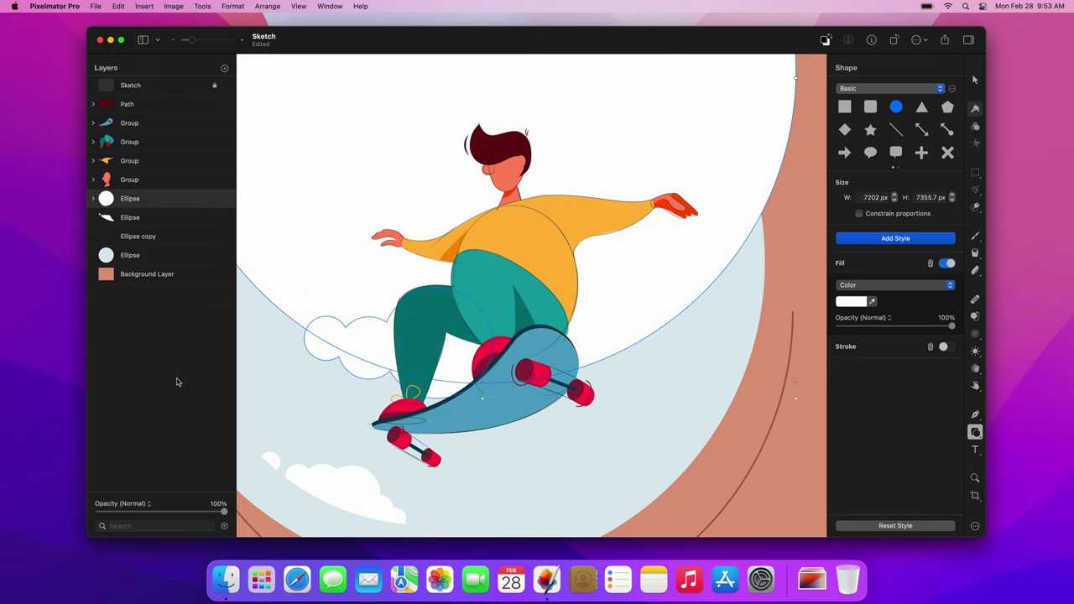
{"action": "left_click_drag", "start_coordinate": [367, 339], "coordinate": [364, 353]}
Draw a small cloud of overlapping circles behind the skateboarder's hip and merge it into one shape
{"action": "left_click_drag", "start_coordinate": [560, 332], "coordinate": [603, 289]}
{"action": "left_click_drag", "start_coordinate": [586, 313], "coordinate": [613, 282]}
{"action": "left_click", "coordinate": [182, 217], "text": "shift"}
{"action": "right_click", "coordinate": [182, 218]}
{"action": "left_click", "coordinate": [204, 374]}
Draw a chain of overlapping white circles of varying size for the clouds along the background circle's lower-right edge
{"action": "left_click_drag", "start_coordinate": [560, 503], "coordinate": [592, 475]}
{"action": "key", "text": "super+j"}
{"action": "key", "text": "super+j"}
{"action": "left_click_drag", "start_coordinate": [607, 461], "coordinate": [699, 360]}
{"action": "key", "text": "super+j"}
{"action": "left_click_drag", "start_coordinate": [732, 327], "coordinate": [756, 245]}
{"action": "key", "text": "super+j"}
{"action": "key", "text": "super+j"}
{"action": "key", "text": "super+j"}
{"action": "left_click_drag", "start_coordinate": [779, 223], "coordinate": [767, 233]}
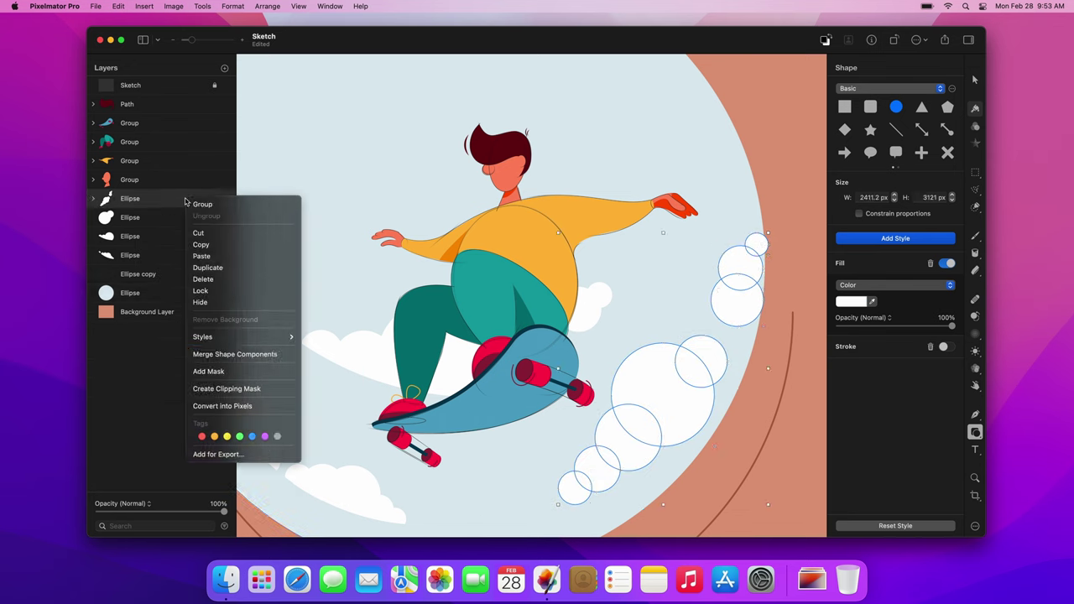
Intersect the lower-right clouds with a white-filled background circle copy to give them a curved edge, and shift them inward
{"action": "left_click", "coordinate": [140, 292]}
{"action": "left_click", "coordinate": [872, 301]}
{"action": "left_click", "coordinate": [700, 420]}
{"action": "left_click", "coordinate": [130, 199], "text": "super"}
{"action": "key", "text": "alt+super+i"}
{"action": "left_click_drag", "start_coordinate": [652, 400], "coordinate": [590, 422]}
Turn a background circle copy into an outline with no fill and a 10 px stroke in the board's blue, and move it up
{"action": "key", "text": "super+j"}
{"action": "left_click", "coordinate": [947, 264]}
{"action": "left_click", "coordinate": [947, 286]}
{"action": "double_click", "coordinate": [934, 324]}
{"action": "type", "text": "10"}
{"action": "left_click", "coordinate": [851, 340]}
{"action": "left_click", "coordinate": [872, 340]}
{"action": "left_click", "coordinate": [520, 386]}
{"action": "left_click_drag", "start_coordinate": [765, 241], "coordinate": [765, 139]}
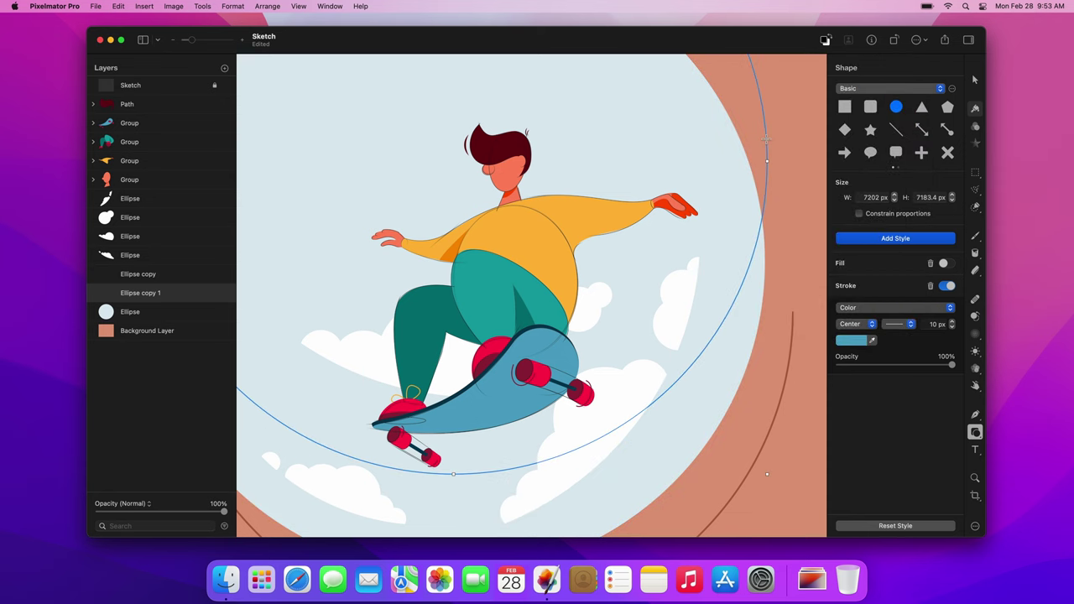
Delete the blue outline's other segments, leaving only its lower-left arc
{"action": "right_click", "coordinate": [767, 164]}
{"action": "left_click", "coordinate": [791, 257]}
{"action": "key", "text": "Delete"}
{"action": "key", "text": "super+minus"}
{"action": "key", "text": "Delete"}
{"action": "key", "text": "super+plus"}
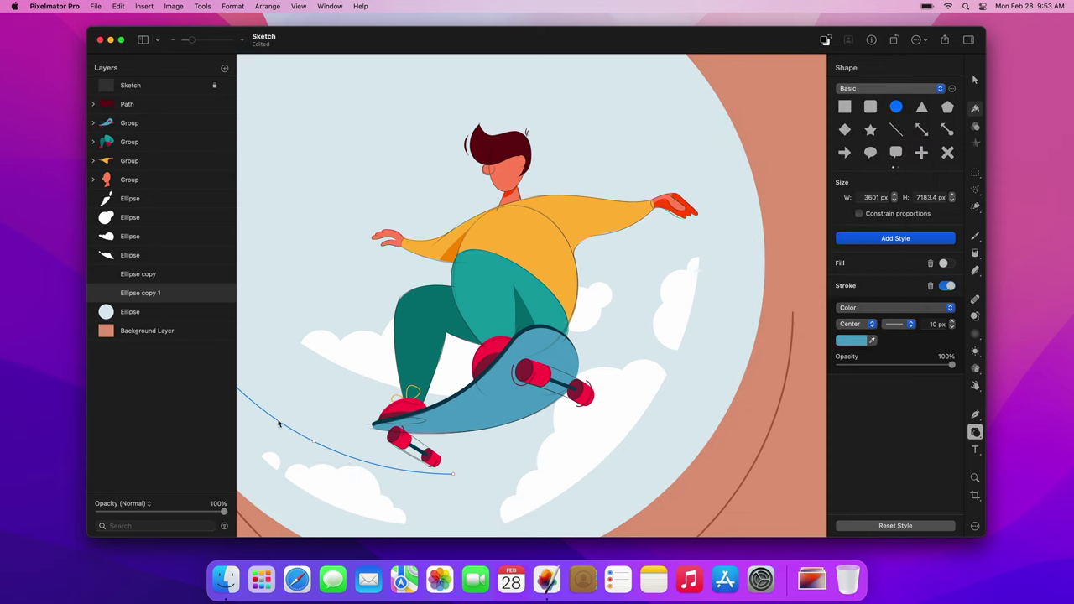
Add points along the remaining blue arc and delete the segment between them to open a gap
{"action": "right_click", "coordinate": [252, 401]}
{"action": "right_click", "coordinate": [315, 441]}
{"action": "left_click", "coordinate": [337, 493]}
{"action": "right_click", "coordinate": [314, 441]}
{"action": "left_click", "coordinate": [297, 432]}
{"action": "key", "text": "Delete"}
{"action": "key", "text": "super+minus"}
{"action": "key", "text": "Delete"}
Trim the excess ends of the split blue arc, leaving two short motion lines below and behind the skateboard
{"action": "right_click", "coordinate": [252, 401]}
{"action": "left_click", "coordinate": [454, 475]}
{"action": "key", "text": "Delete"}
{"action": "key", "text": "super+minus"}
{"action": "left_click", "coordinate": [472, 242]}
{"action": "key", "text": "Delete"}
Make another stroke-only copy of the background circle and cut it down to a short motion line
{"action": "left_click", "coordinate": [171, 312]}
{"action": "key", "text": "super+d"}
{"action": "left_click", "coordinate": [947, 263]}
{"action": "left_click", "coordinate": [947, 287]}
{"action": "left_click", "coordinate": [769, 210]}
{"action": "key", "text": "super+minus"}
{"action": "left_click", "coordinate": [513, 165]}
{"action": "key", "text": "Delete"}
Create one more stroke-only circle copy, add points to it, and delete the excess to leave short motion lines behind the skateboarder
{"action": "left_click", "coordinate": [140, 332]}
{"action": "key", "text": "super+d"}
{"action": "left_click", "coordinate": [947, 264]}
{"action": "left_click", "coordinate": [947, 287]}
{"action": "key", "text": "Delete"}
{"action": "right_click", "coordinate": [304, 371]}
{"action": "left_click", "coordinate": [328, 425]}
{"action": "key", "text": "Delete"}
{"action": "key", "text": "super+minus"}
{"action": "left_click", "coordinate": [509, 113]}
{"action": "key", "text": "Delete"}
Group the cloud and motion line layers together and hide the sketch layer
{"action": "left_click", "coordinate": [151, 204], "text": "shift"}
{"action": "key", "text": "super+g"}
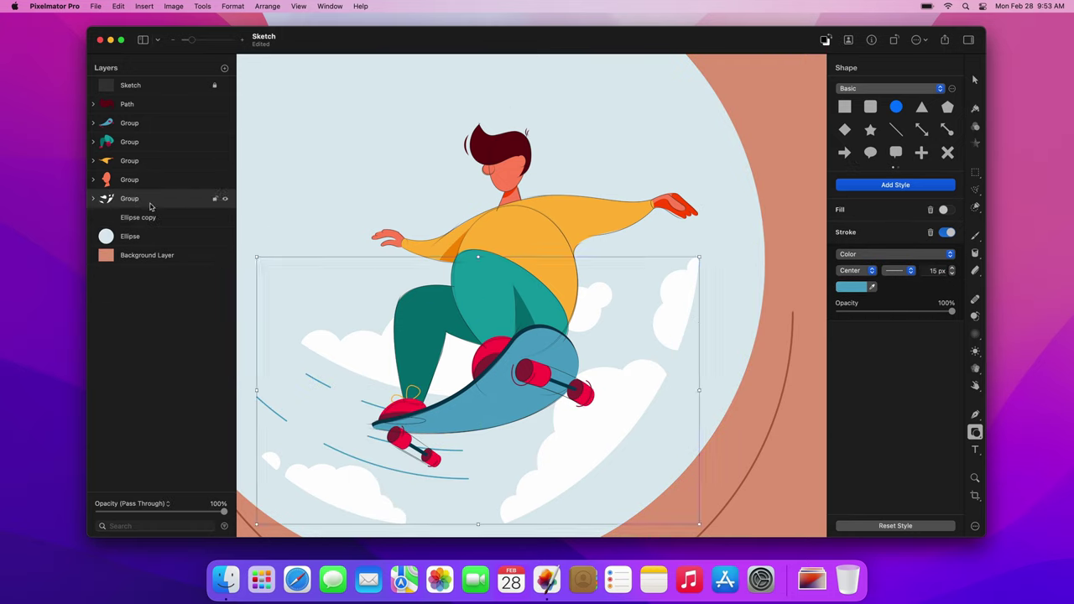
{"action": "key", "text": "v"}
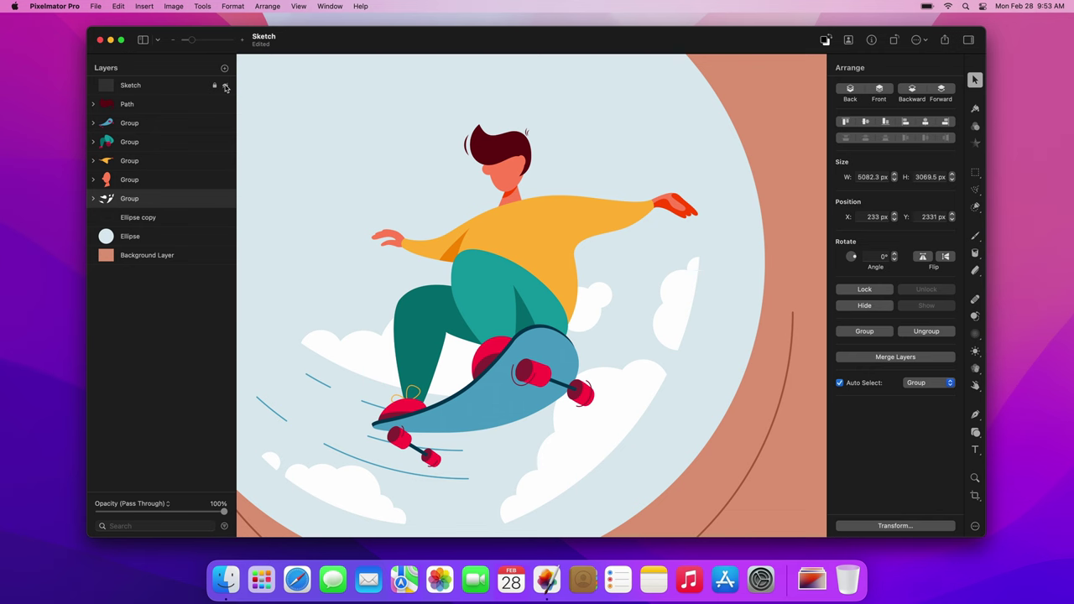